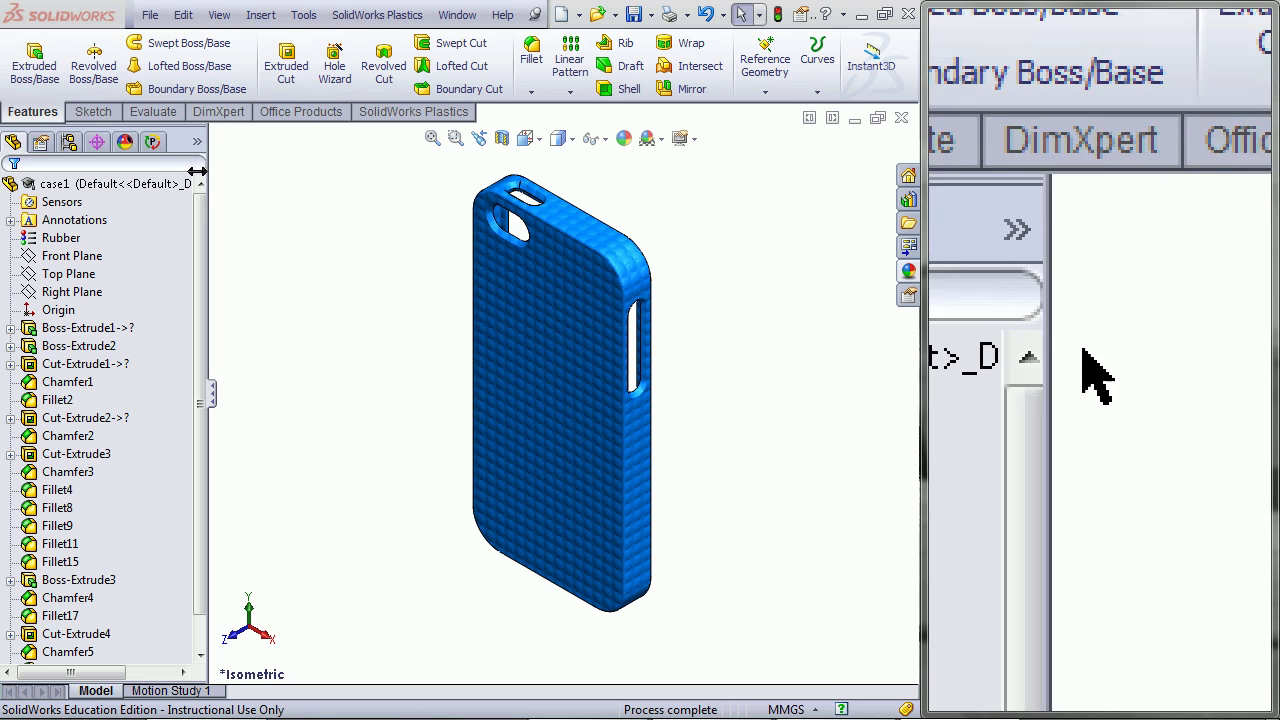
Step: Start a manual shell mesh of the phone case and advance past the Category page
click(155, 147)
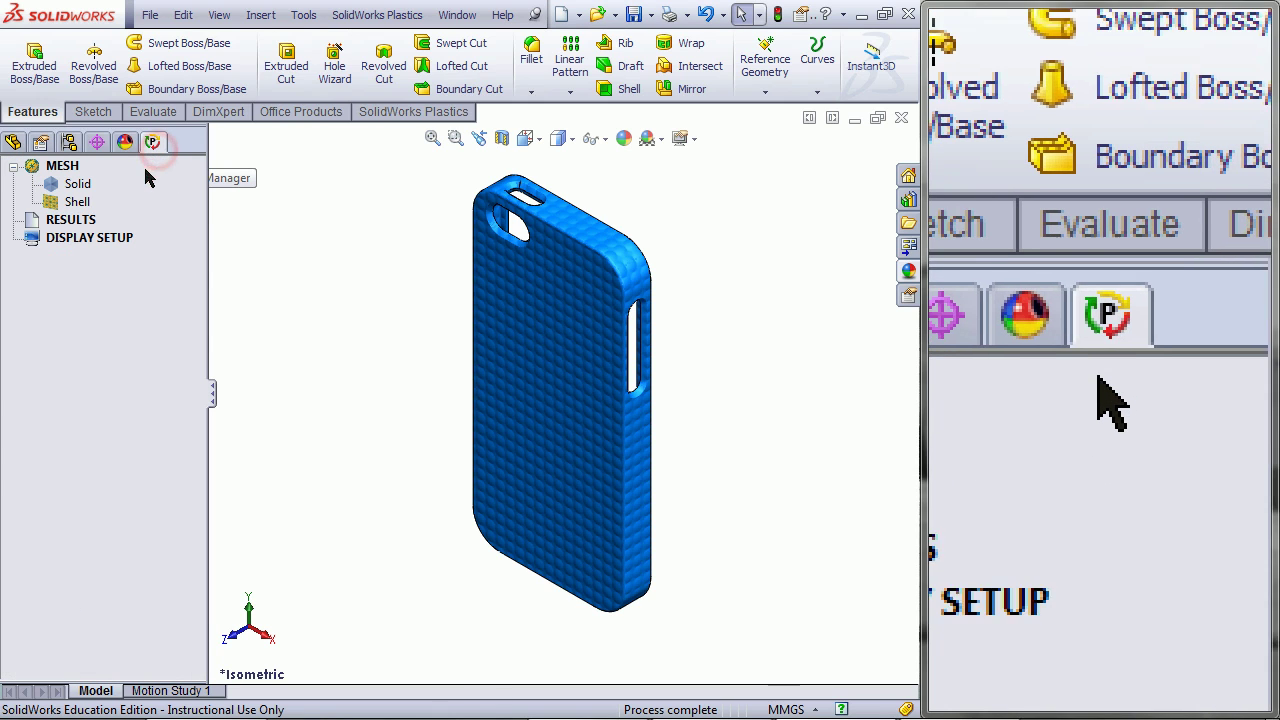
right_click(86, 204)
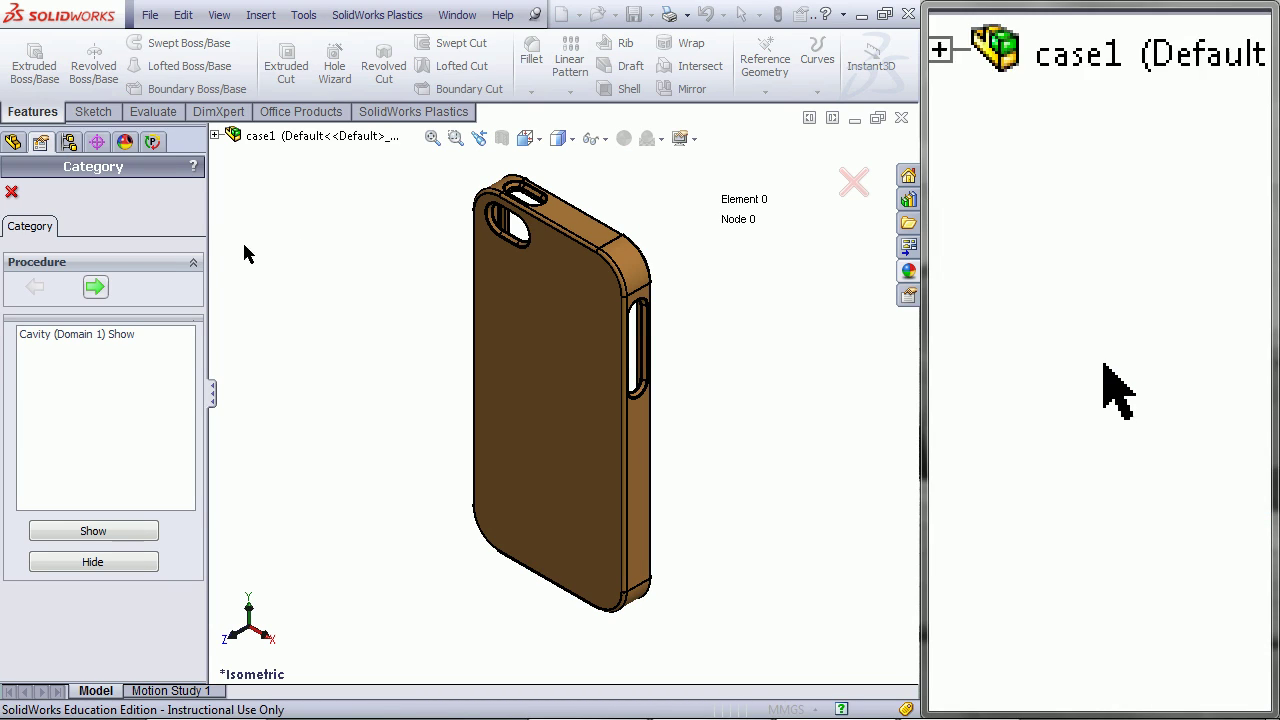
click(97, 288)
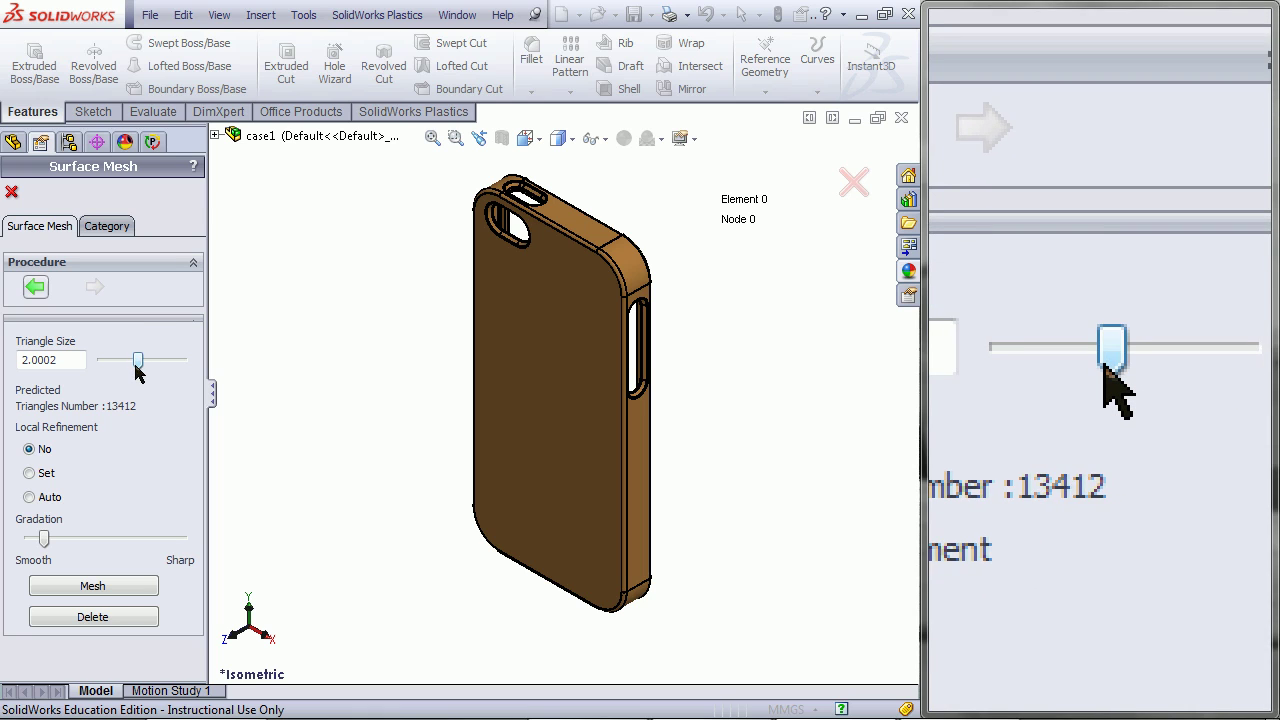
Step: Mesh the phone case surface at triangle size 2 with Auto local refinement
drag(138, 362, 147, 364)
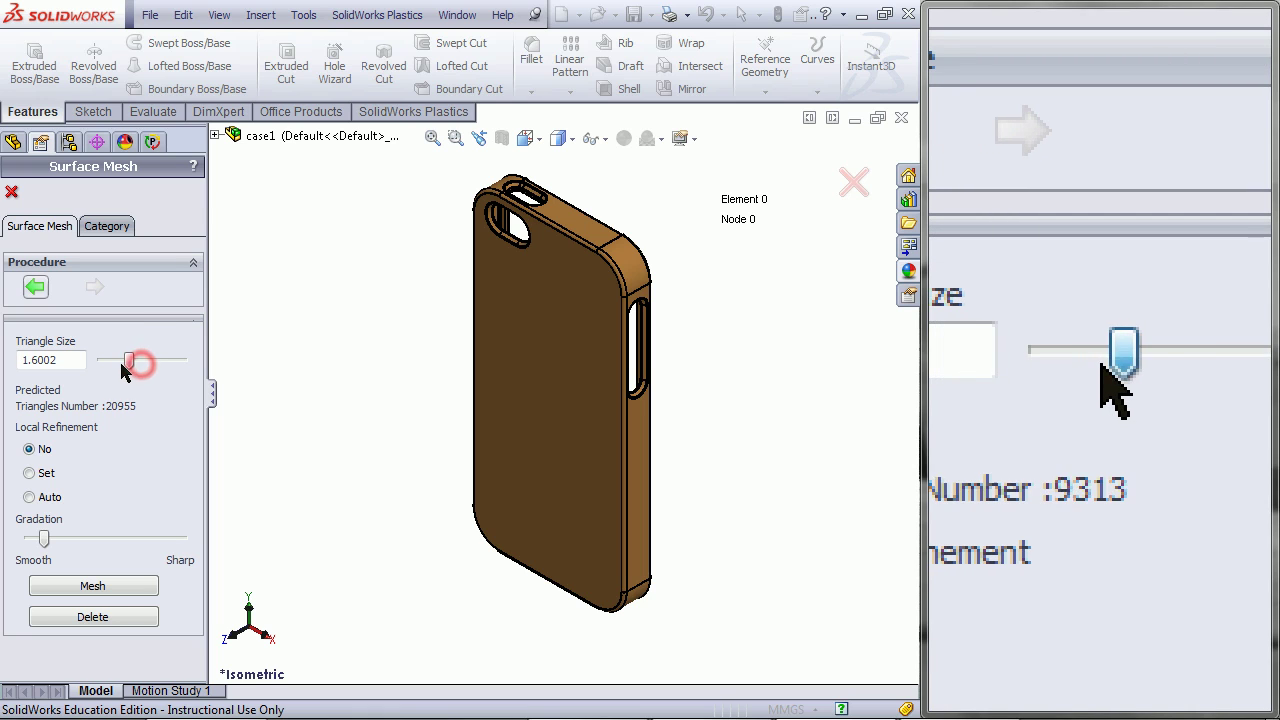
drag(66, 360, 6, 357)
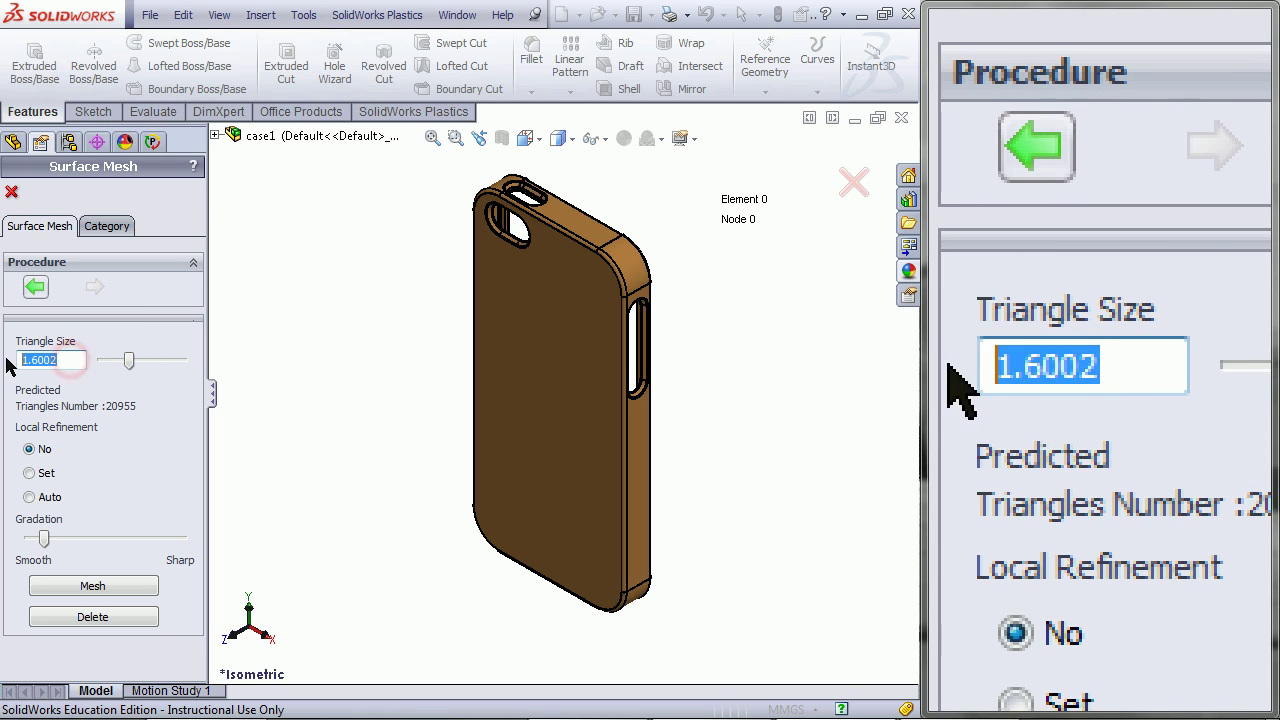
text(2)
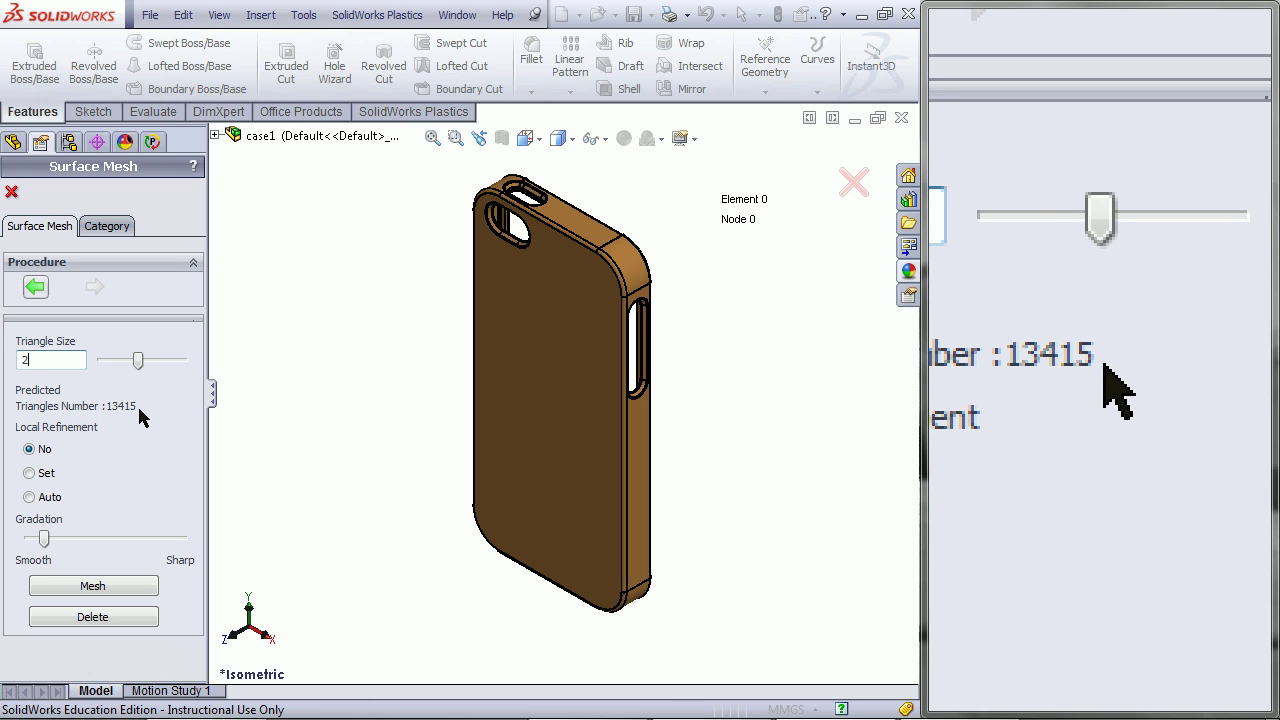
click(38, 497)
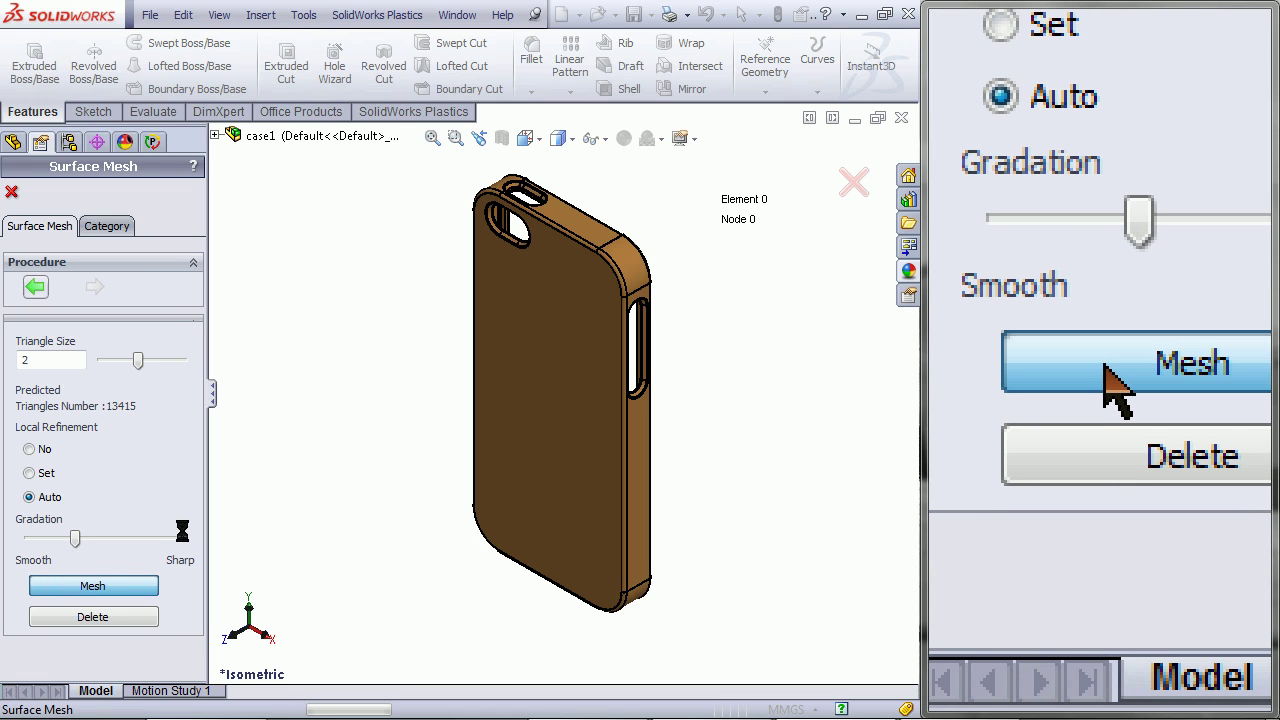
click(64, 587)
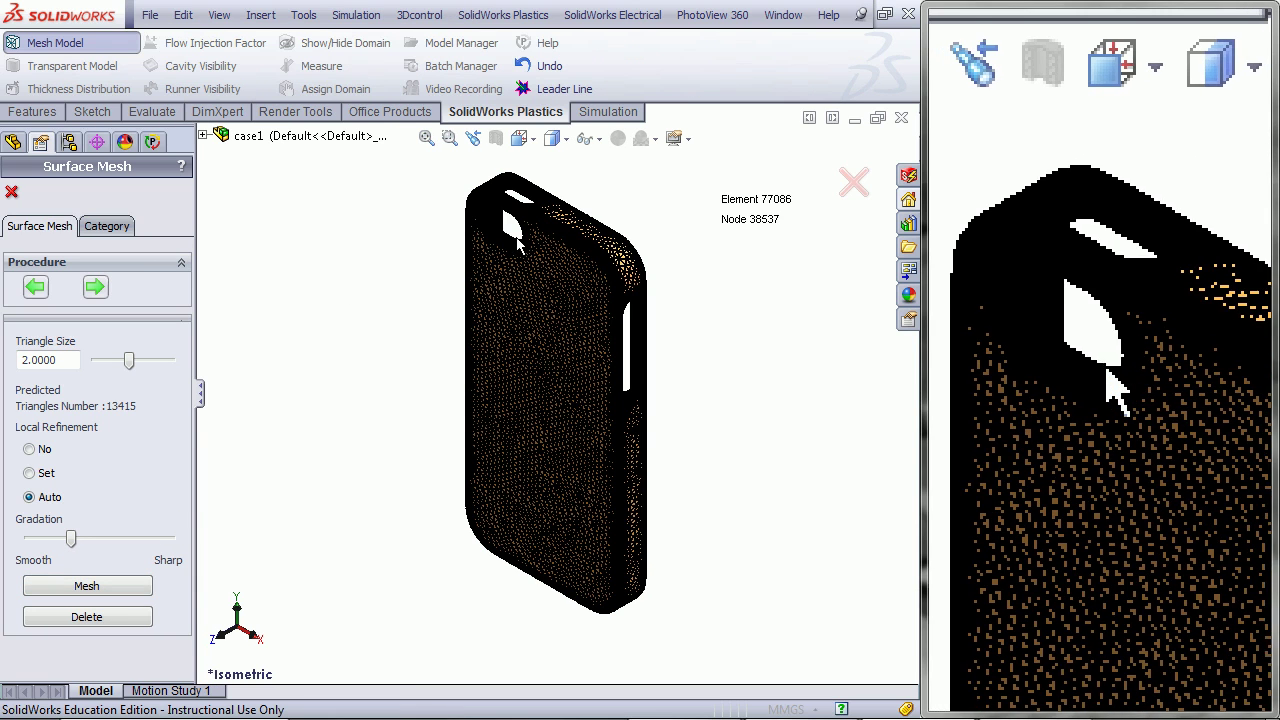
Step: Zoom into the top cutout, then accept the waterproof summary showing 0% bad elements
scroll(518, 245, down, 10)
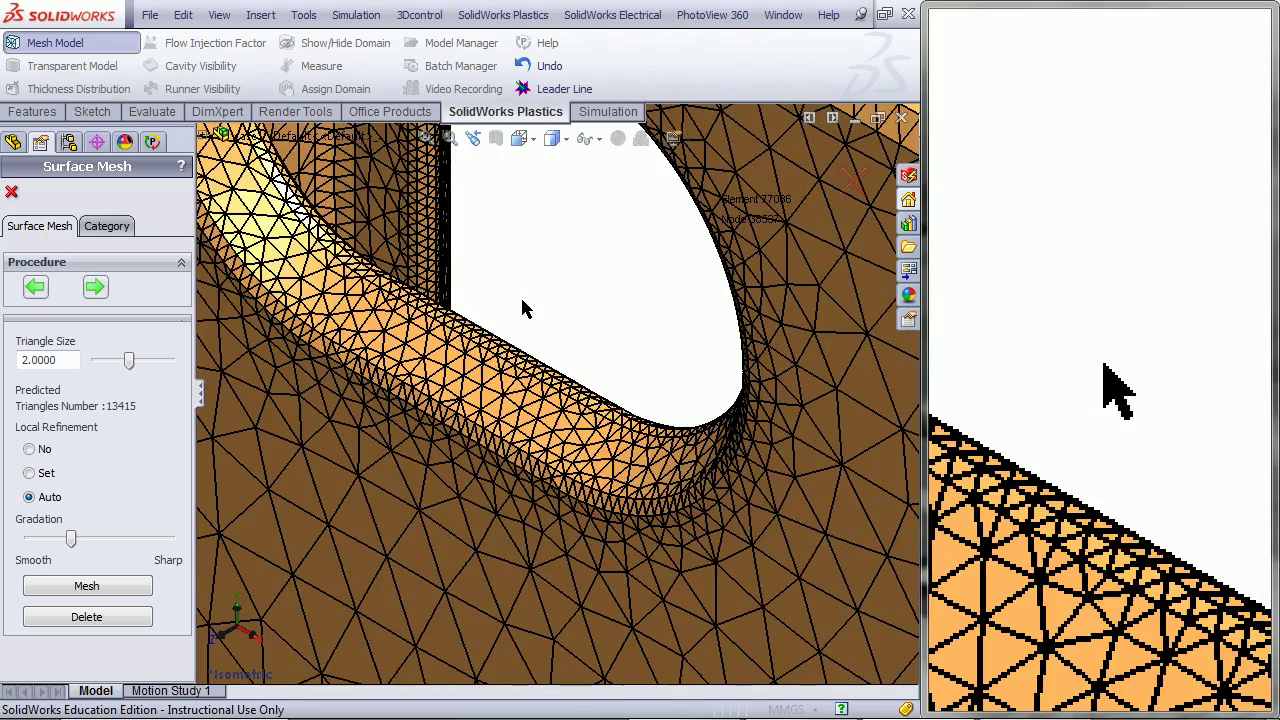
scroll(525, 308, down, 6)
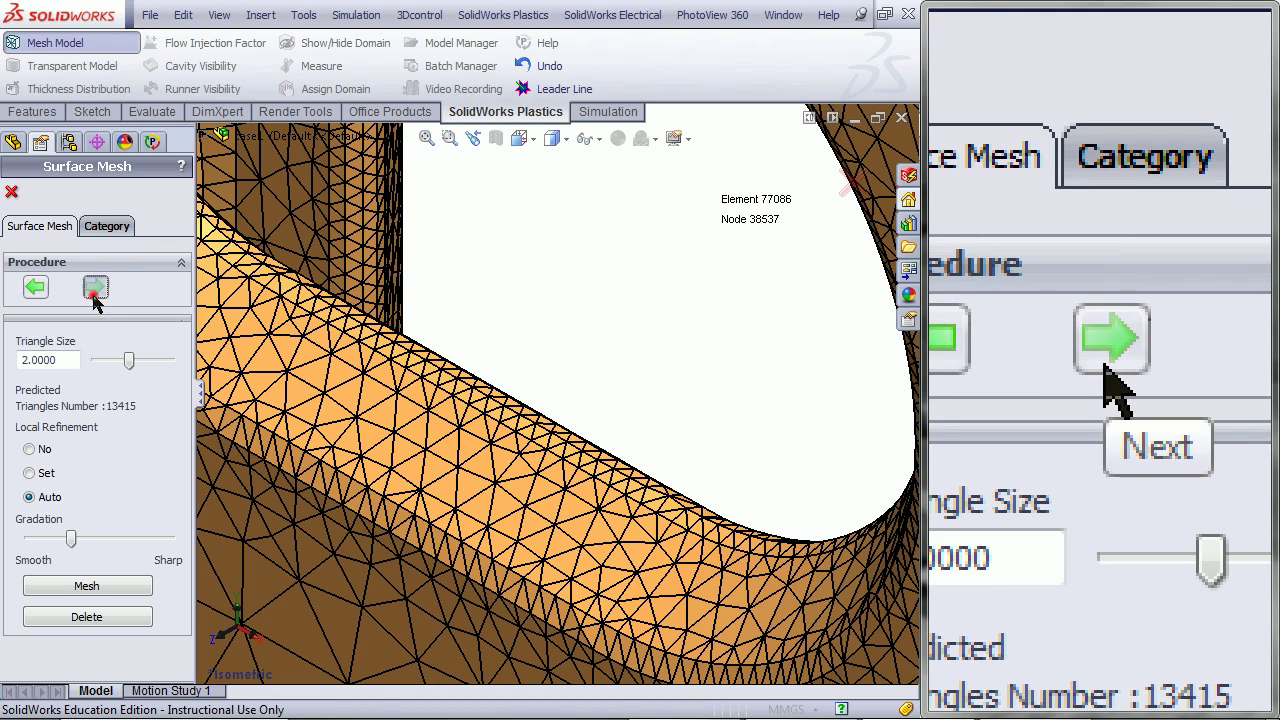
click(95, 290)
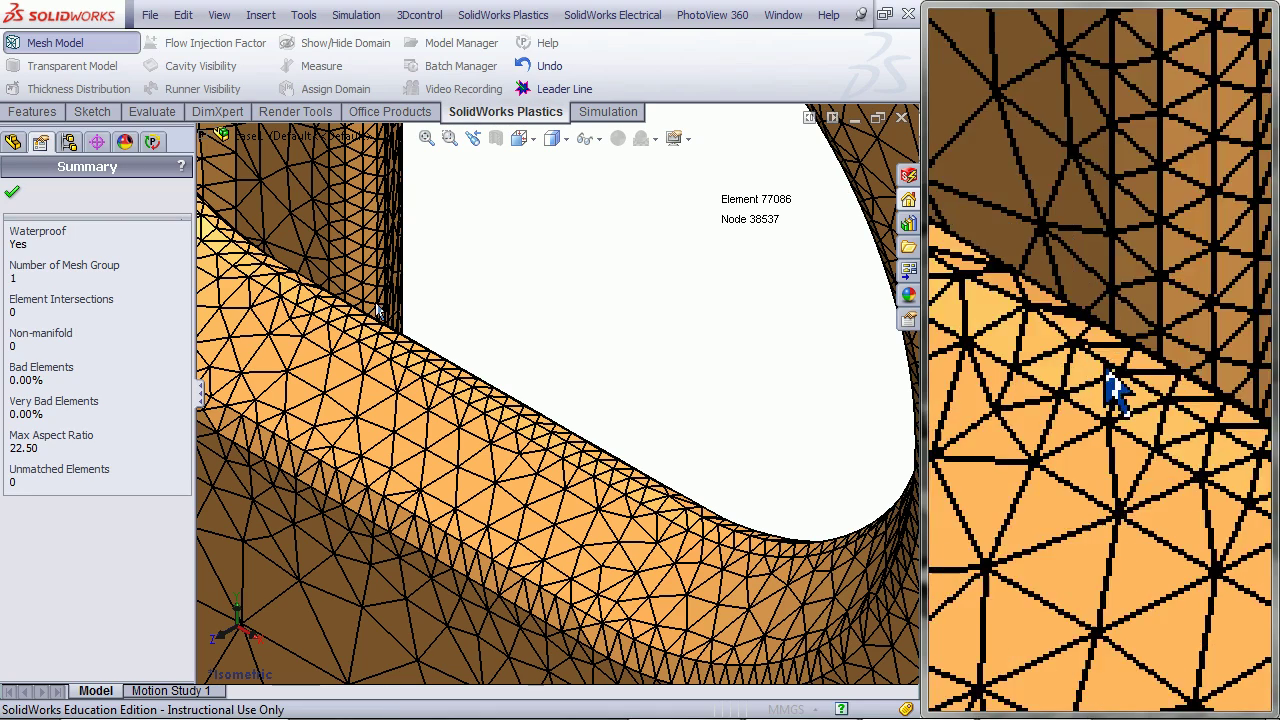
click(12, 191)
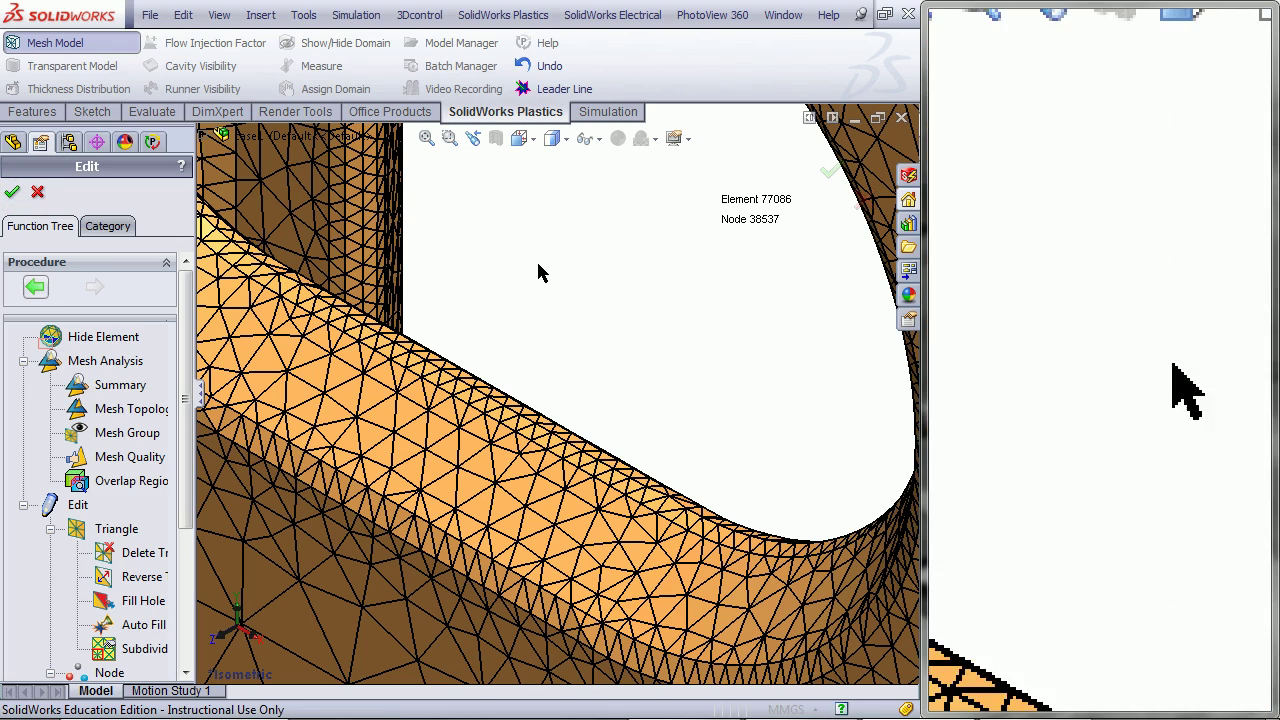
Step: Delete a box-selected patch of triangles from the case's back surface, leaving a hole
key(f)
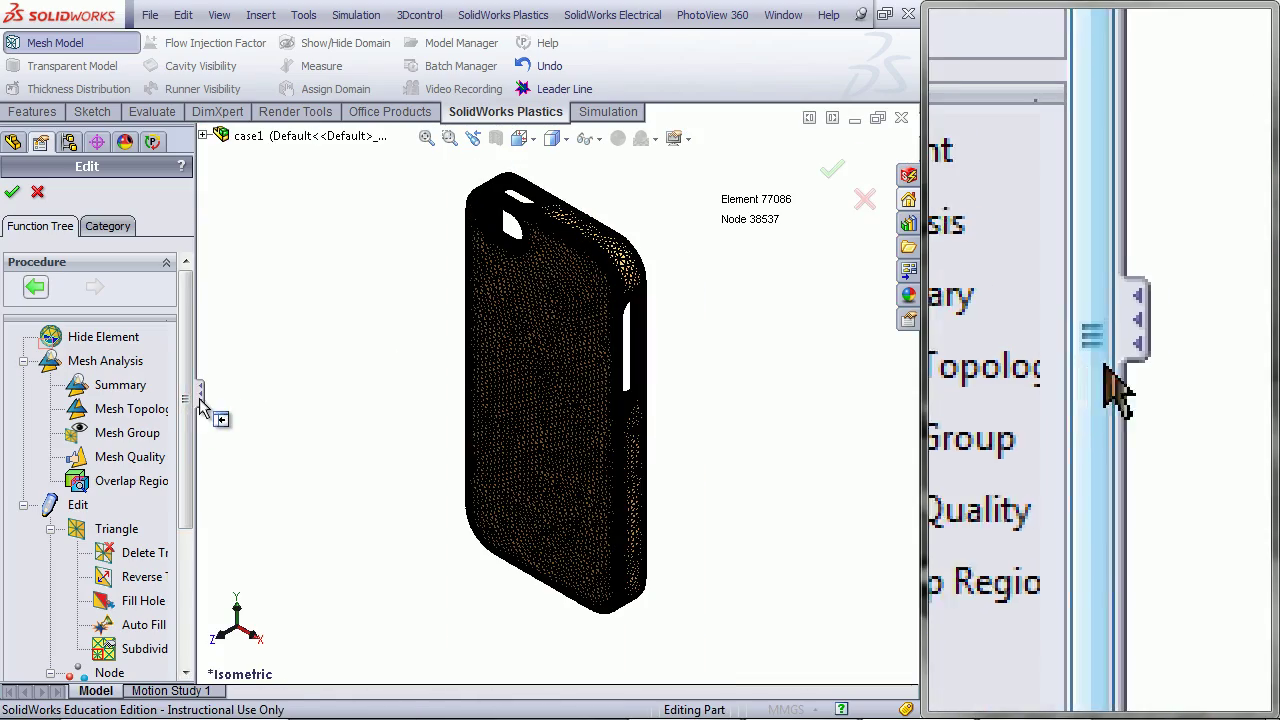
drag(200, 400, 282, 525)
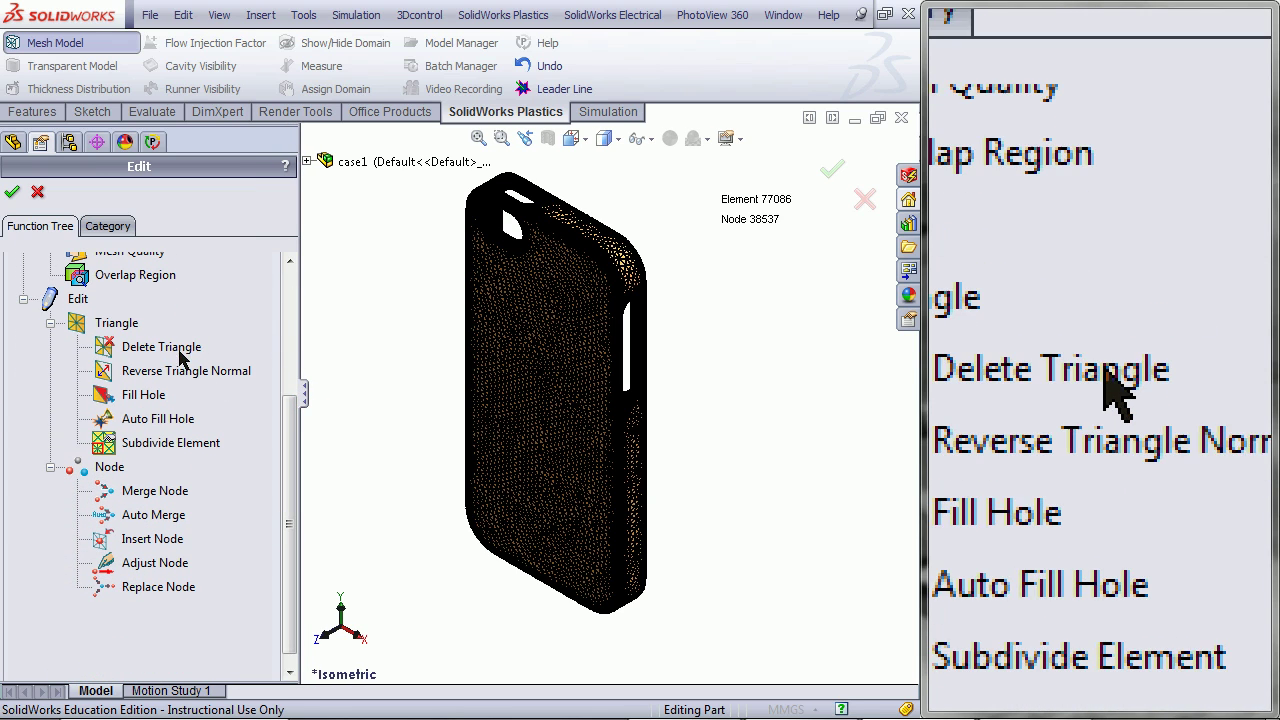
double_click(171, 349)
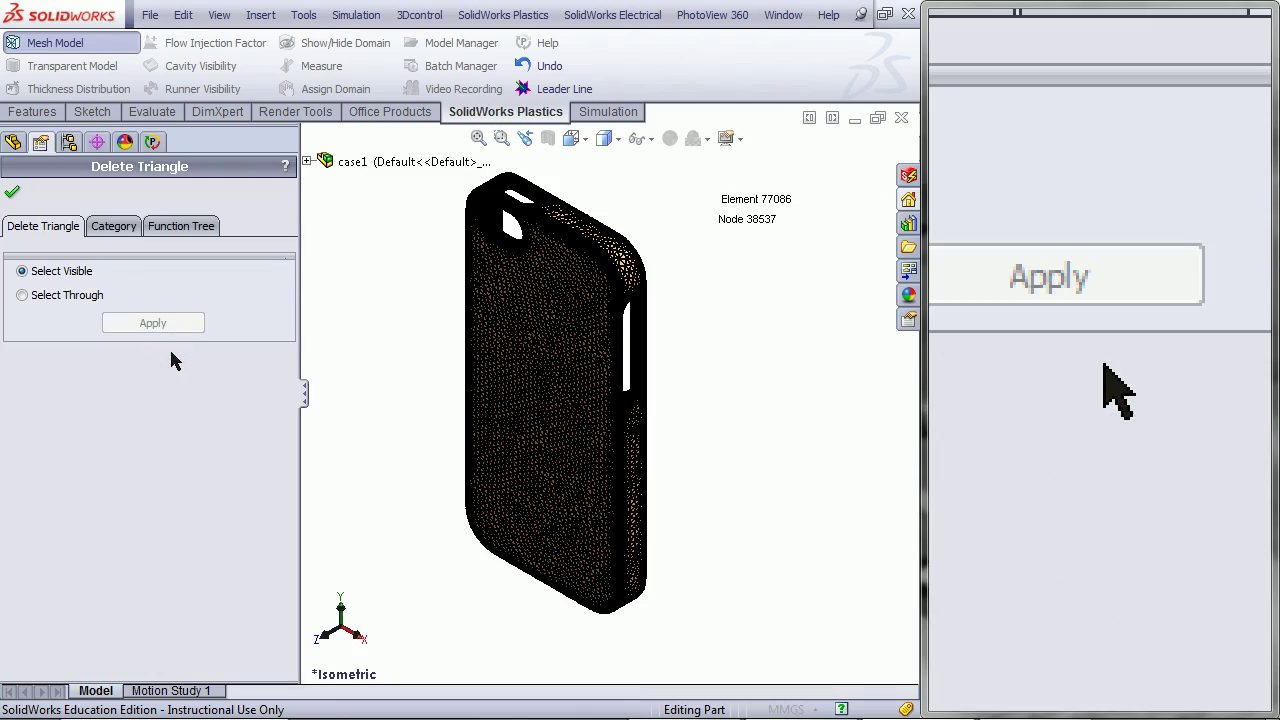
scroll(530, 382, down, 5)
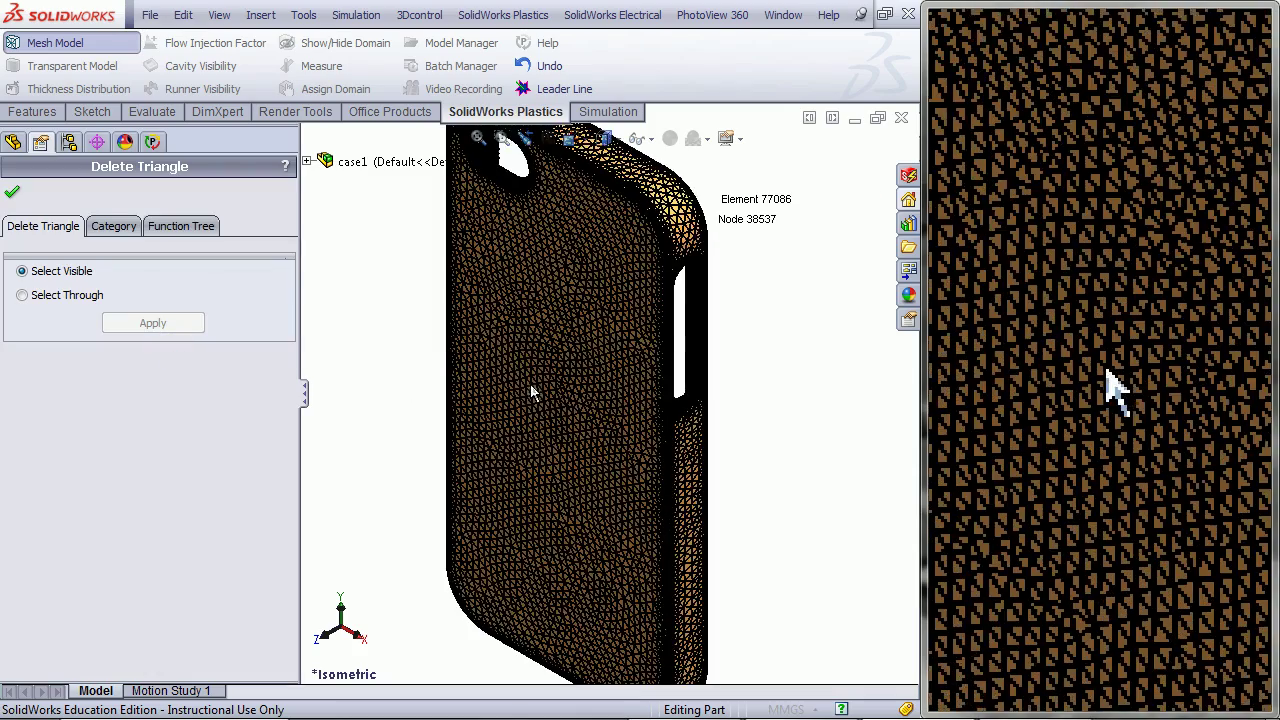
scroll(558, 402, down, 3)
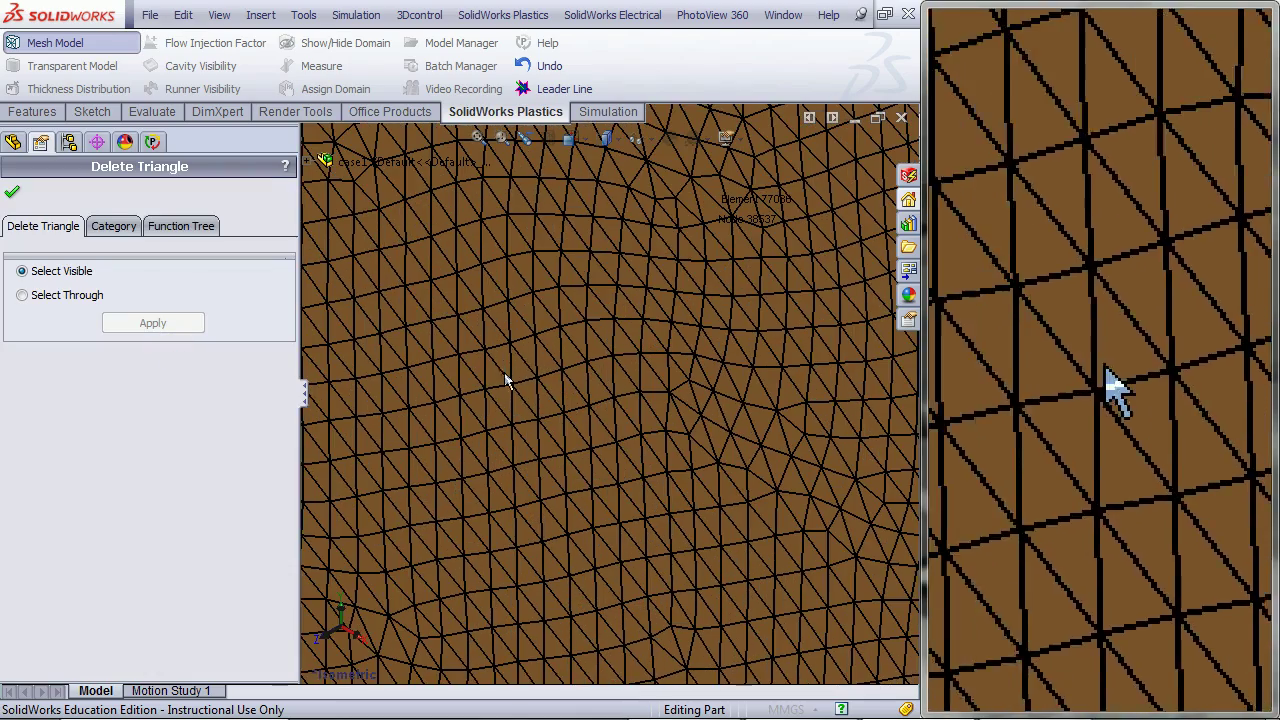
click(408, 316)
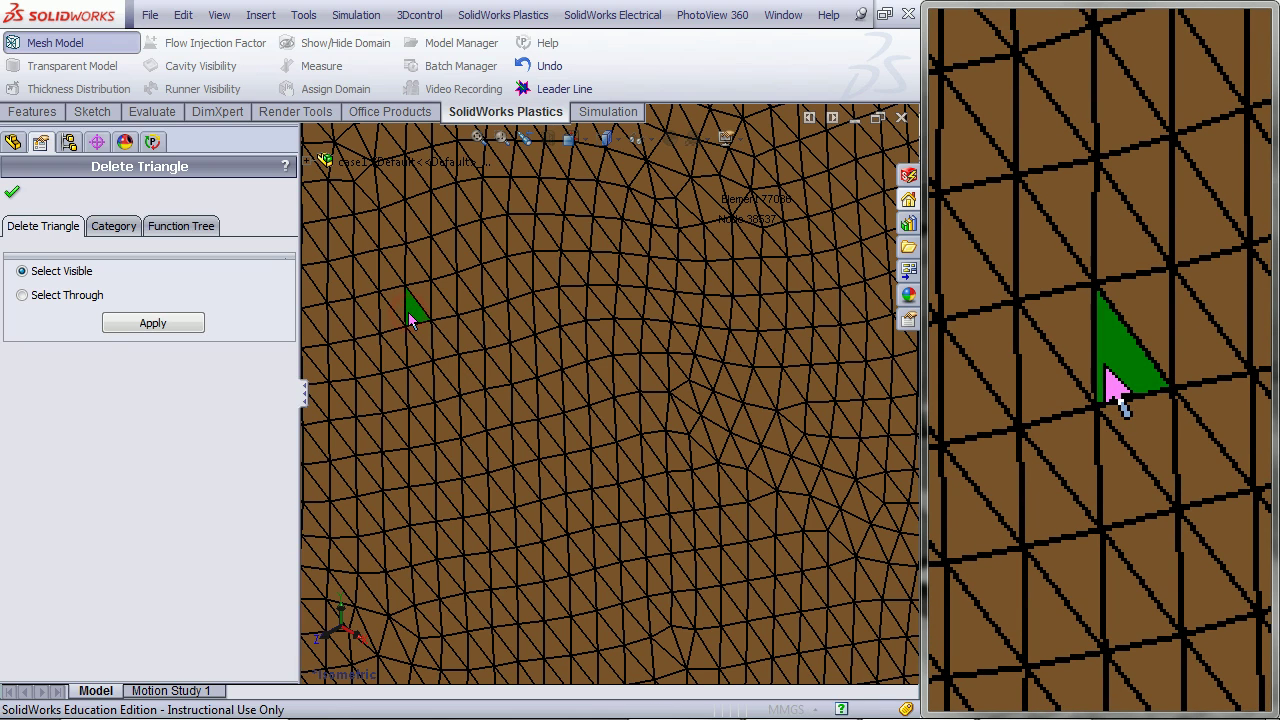
drag(451, 243, 528, 290)
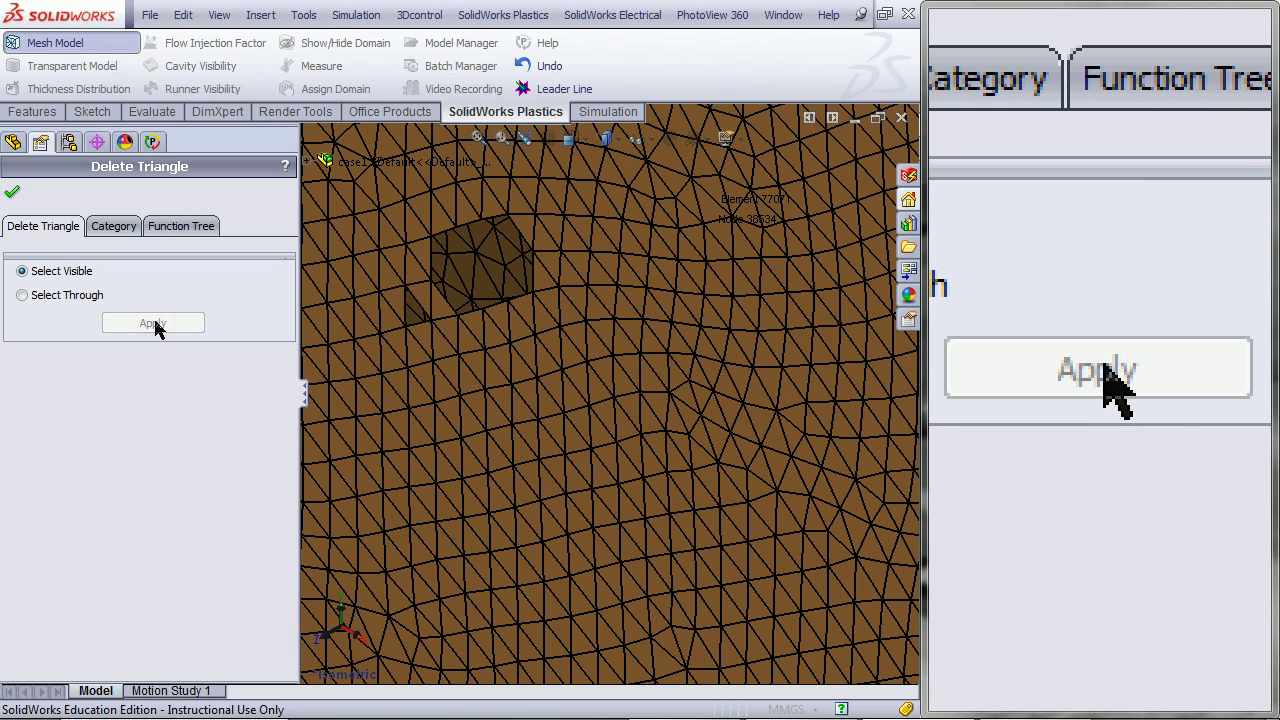
click(180, 227)
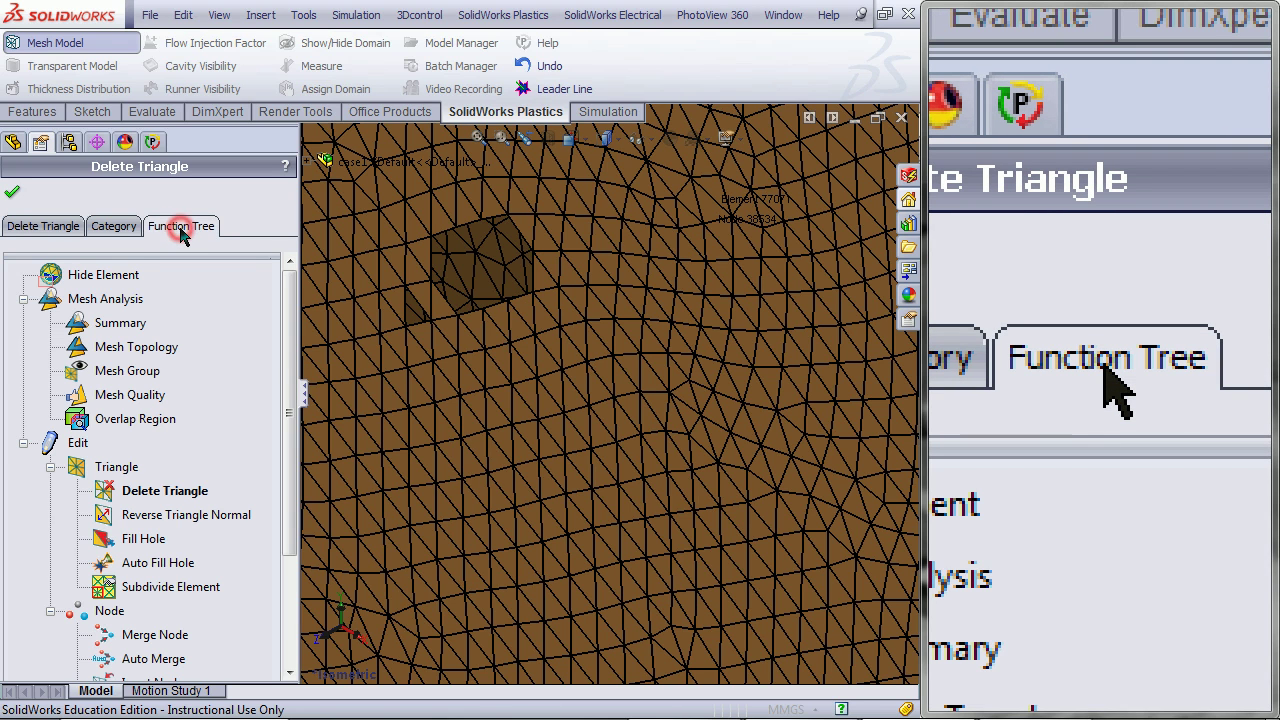
Step: Subdivide the picked triangles on the left of the mesh at density scale 3
drag(287, 290, 282, 394)
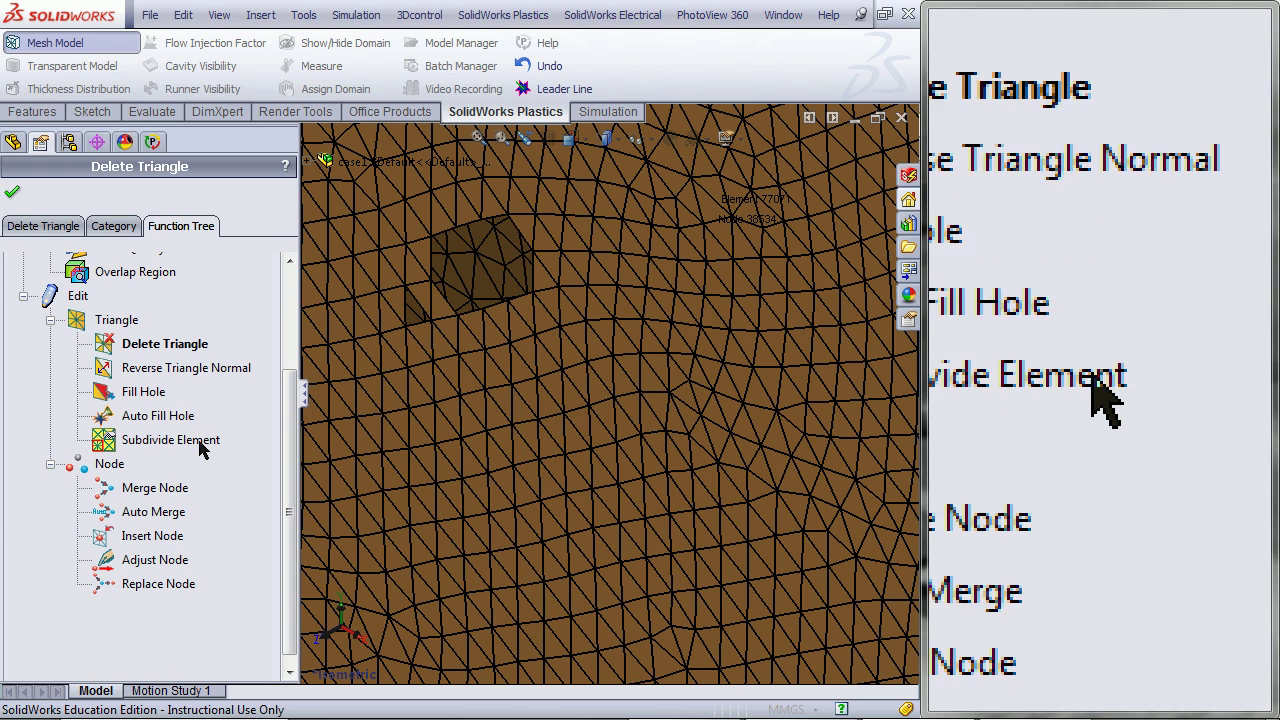
double_click(194, 441)
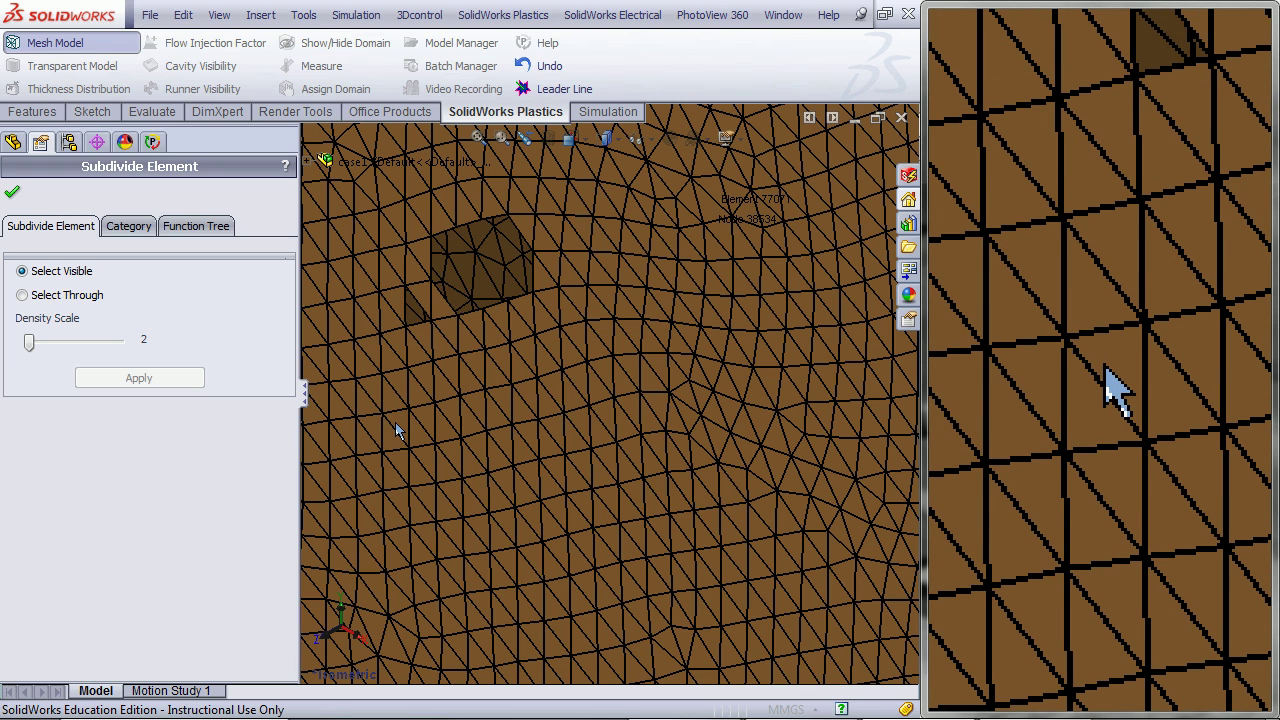
click(397, 427)
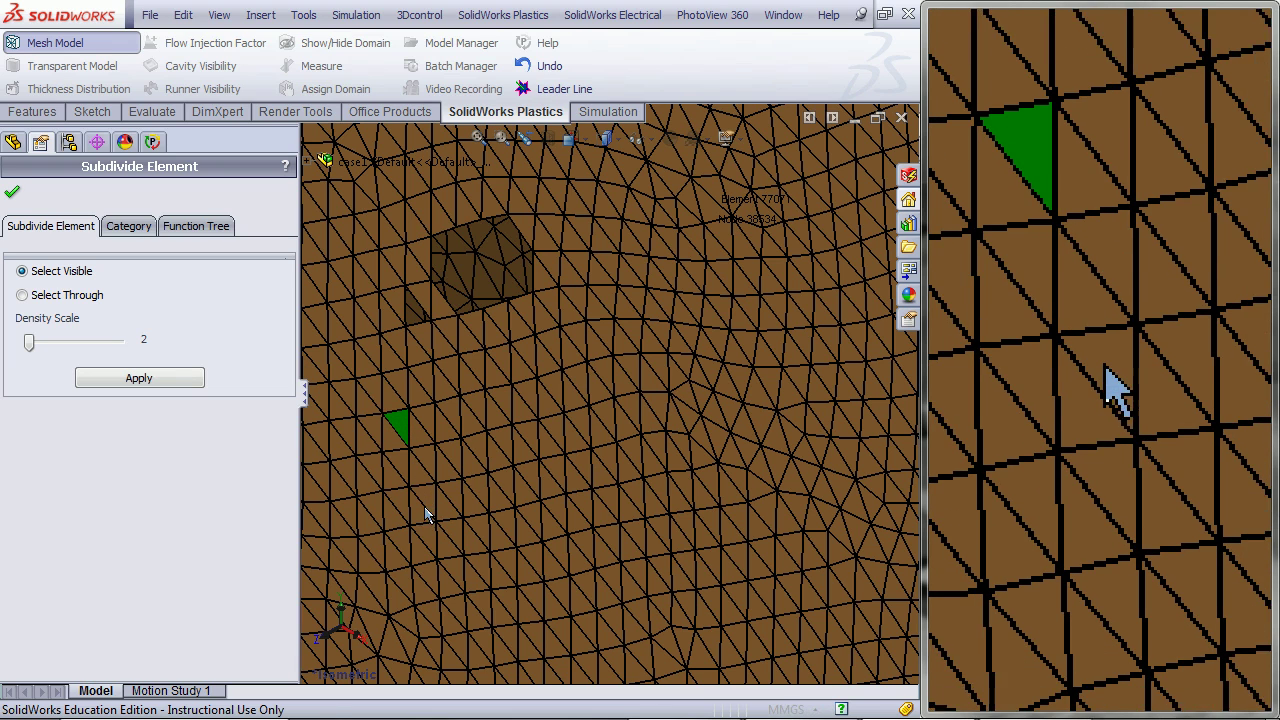
click(418, 512)
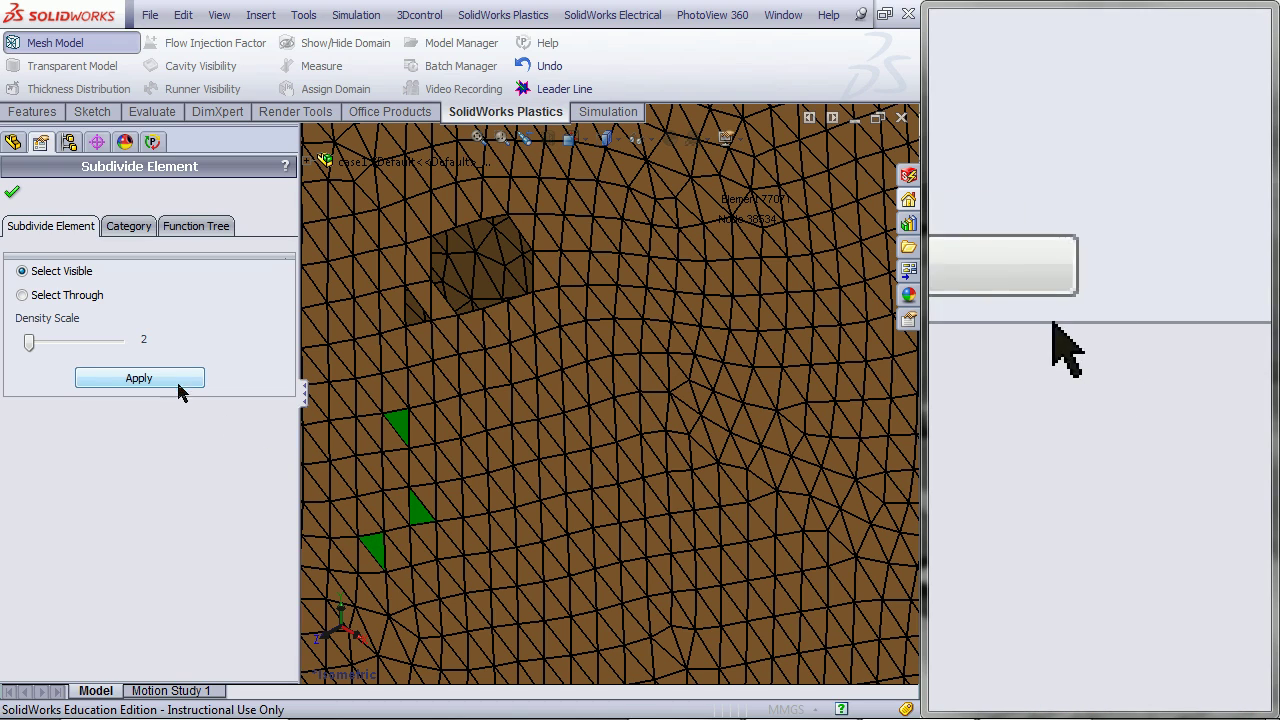
click(30, 343)
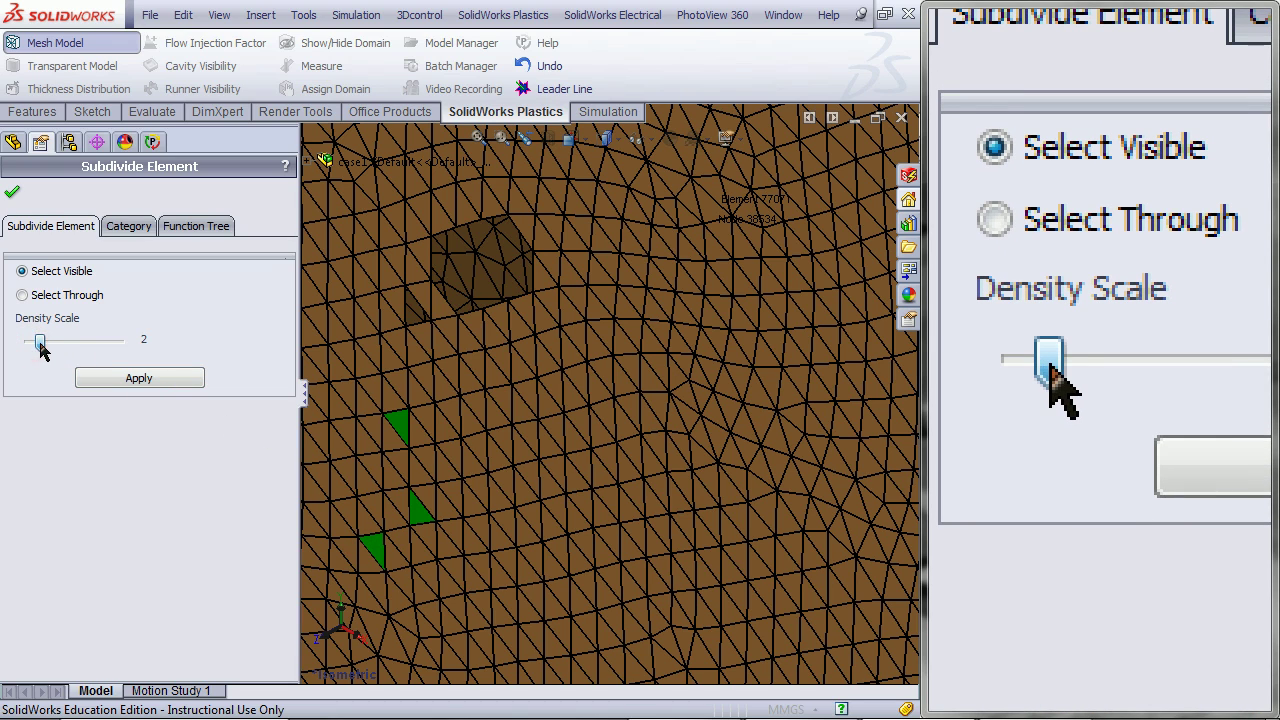
click(120, 386)
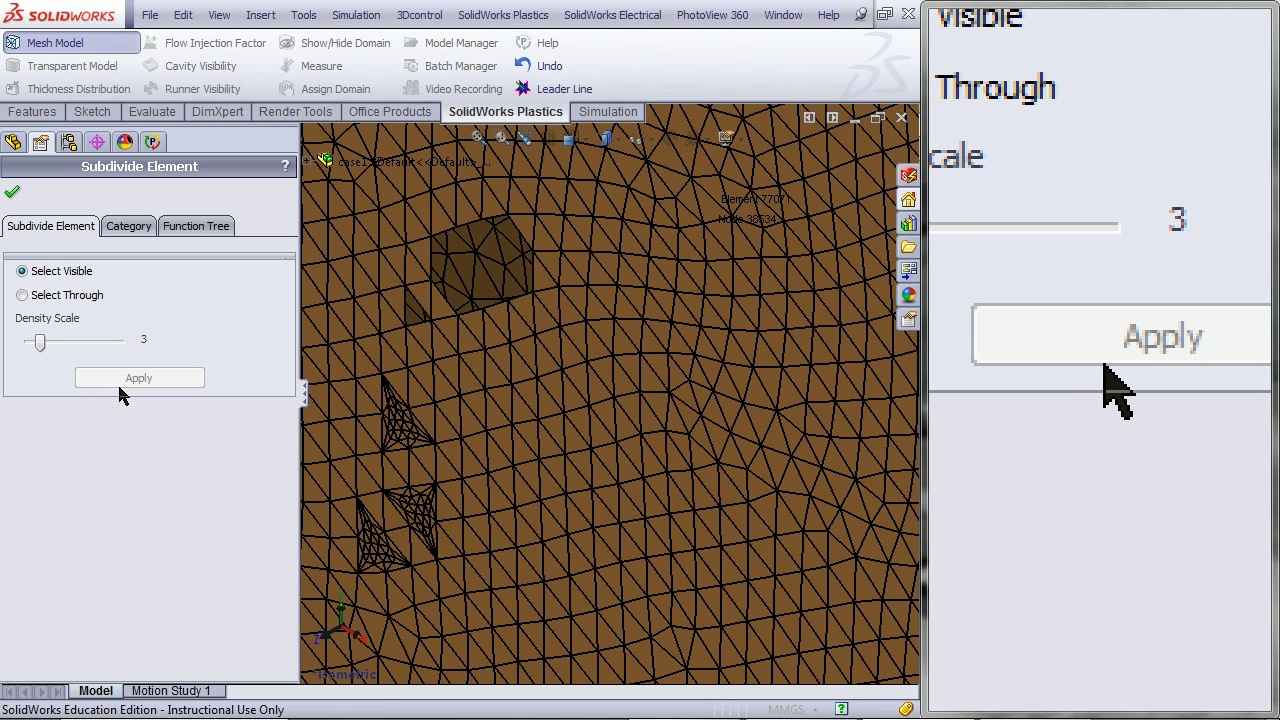
click(13, 193)
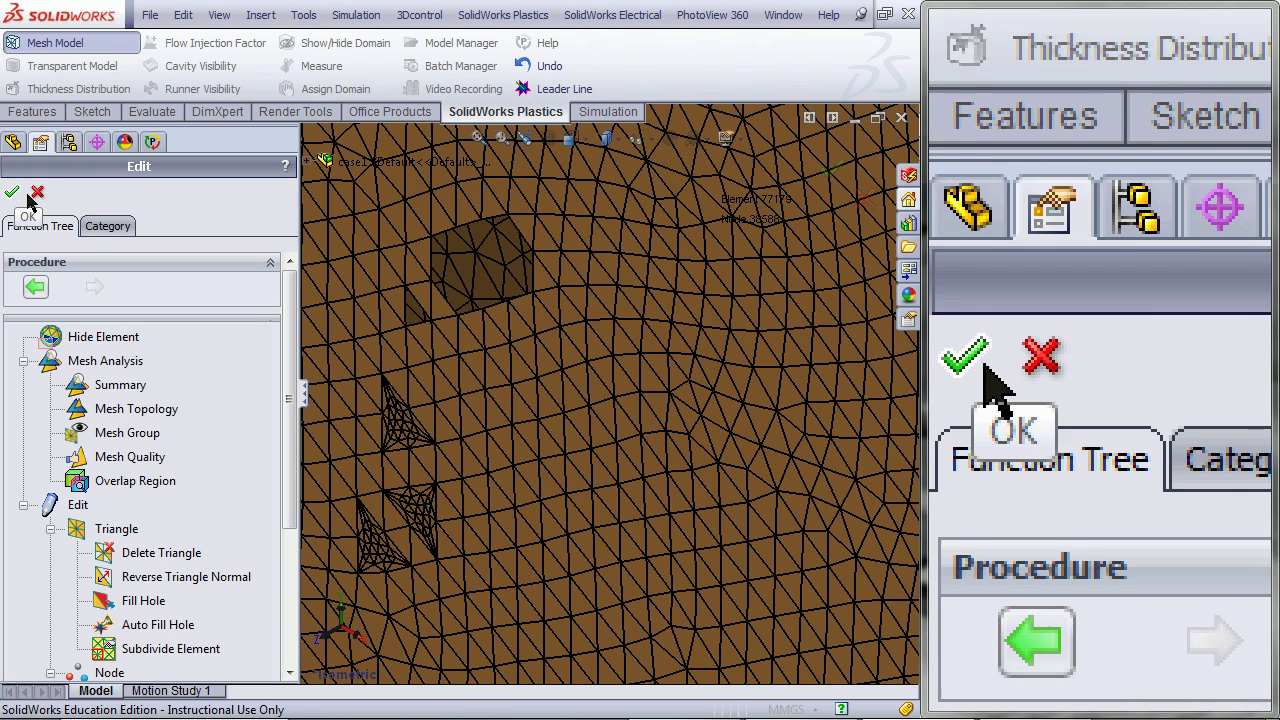
Step: Insert two nodes into triangles near the mesh middle and accept all mesh edits
drag(289, 318, 268, 457)
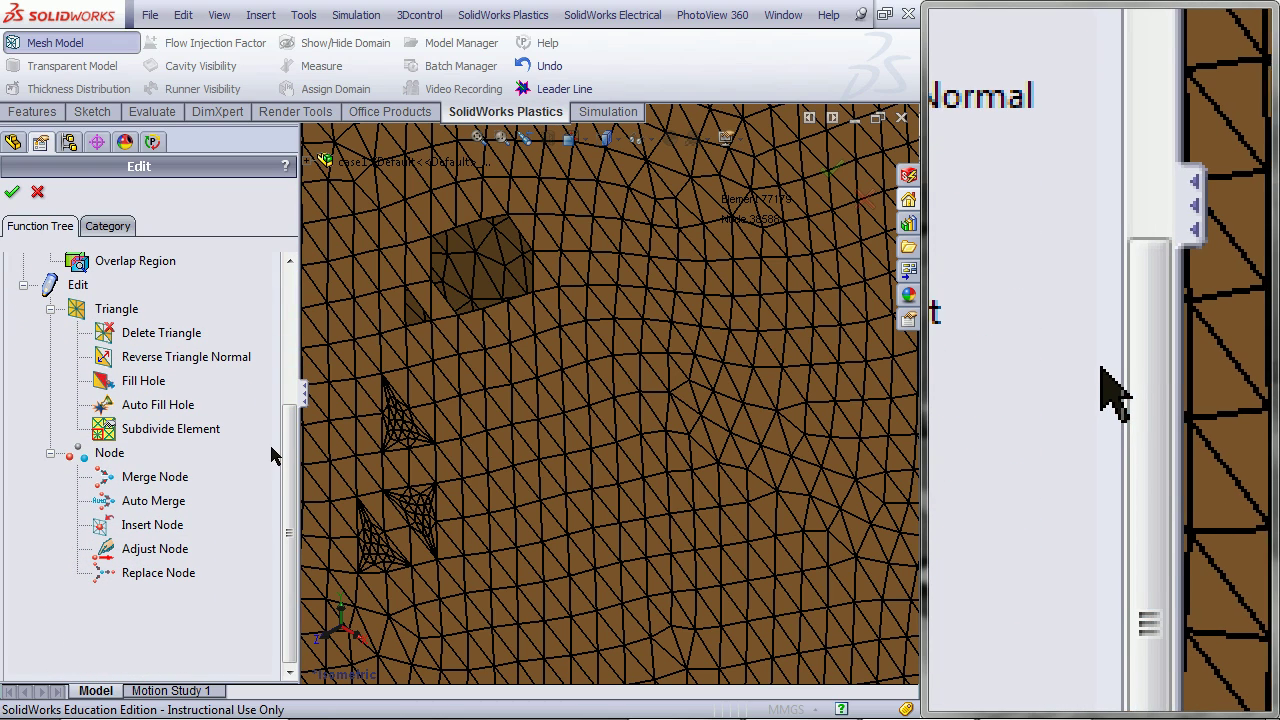
click(154, 525)
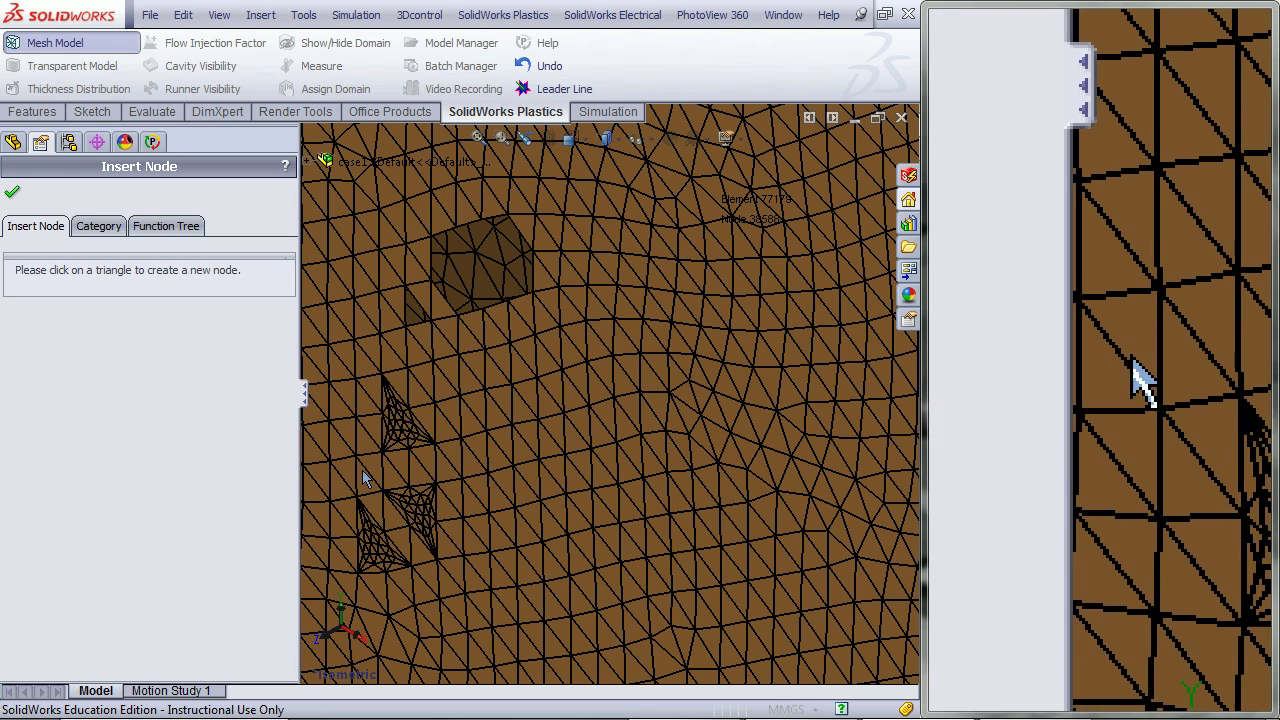
click(679, 483)
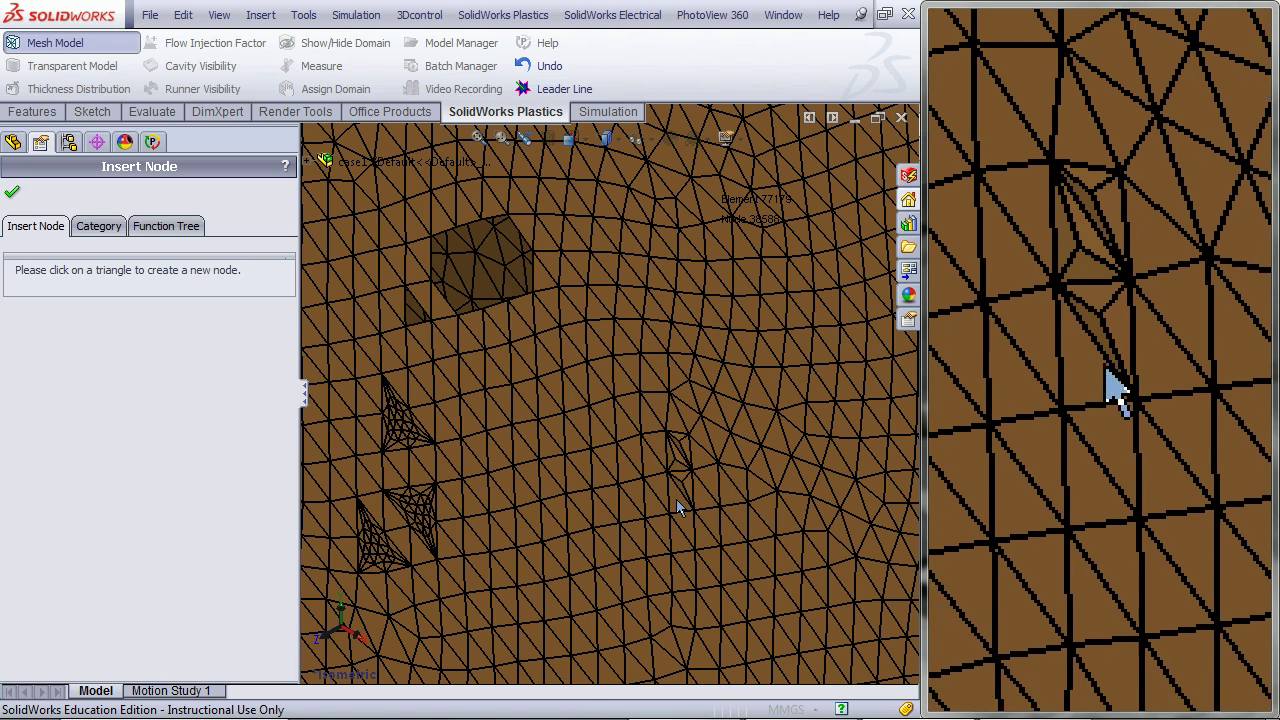
click(676, 500)
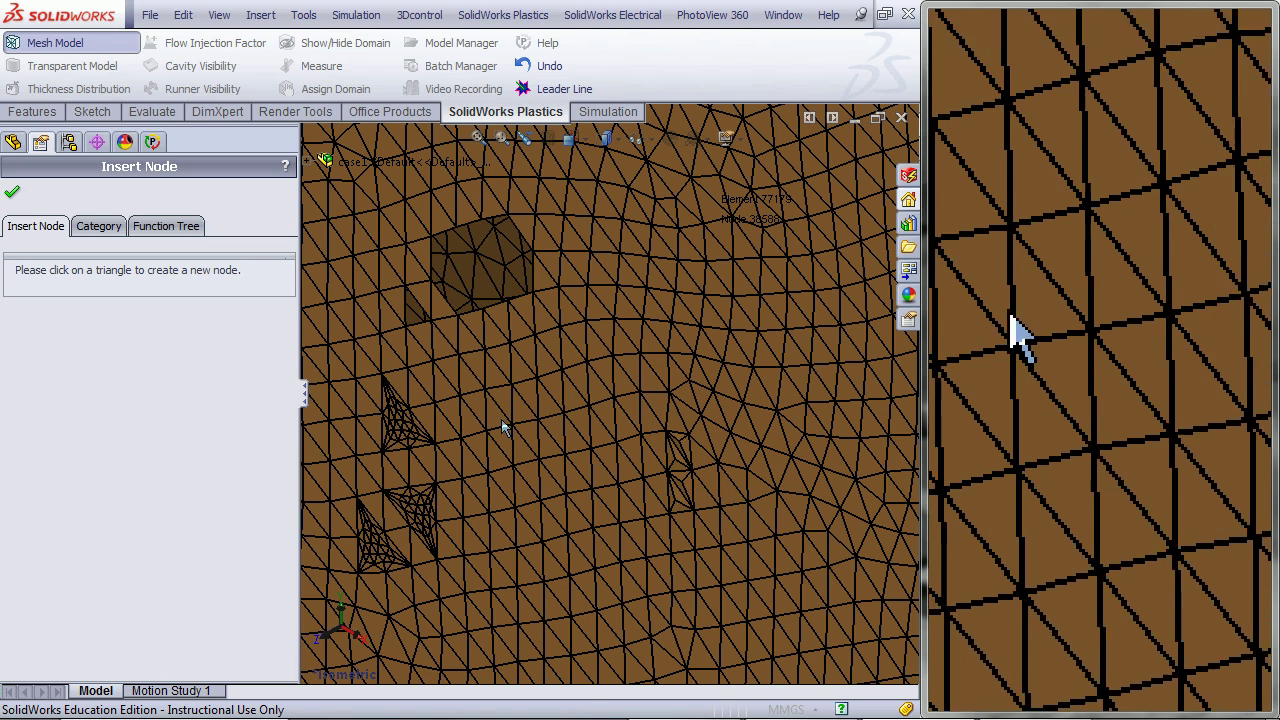
click(12, 195)
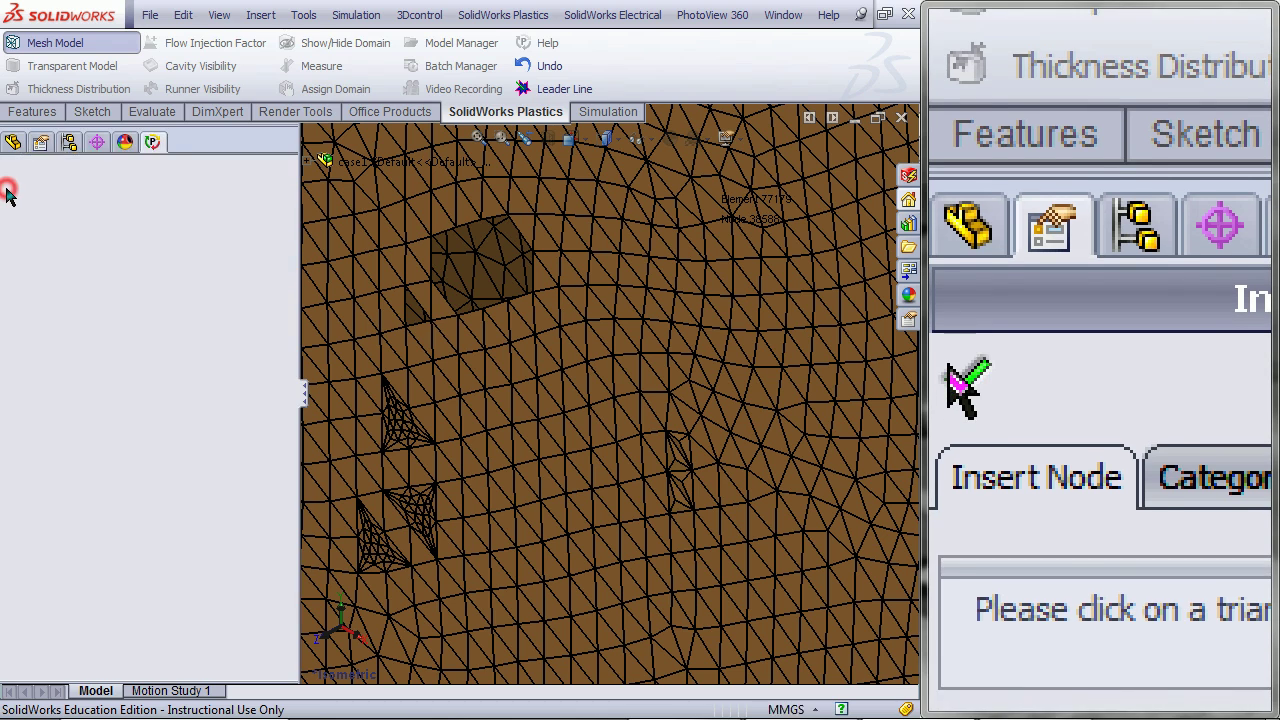
drag(288, 386, 296, 557)
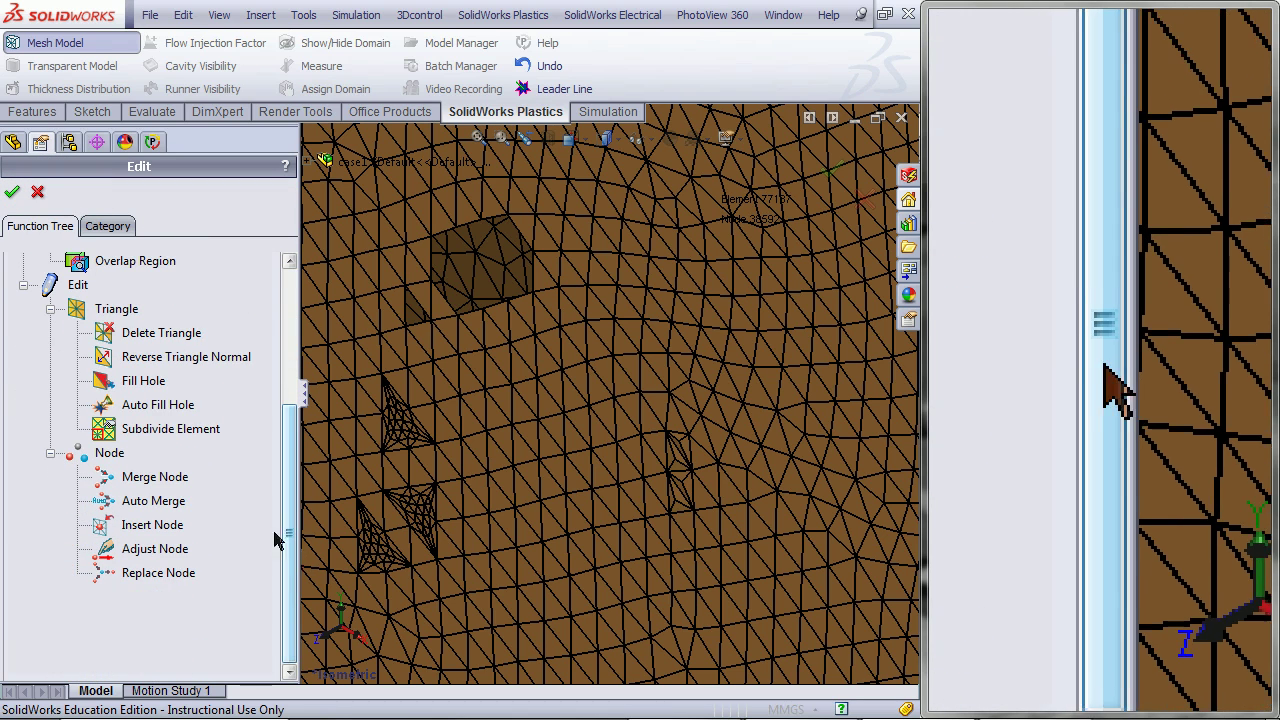
click(12, 195)
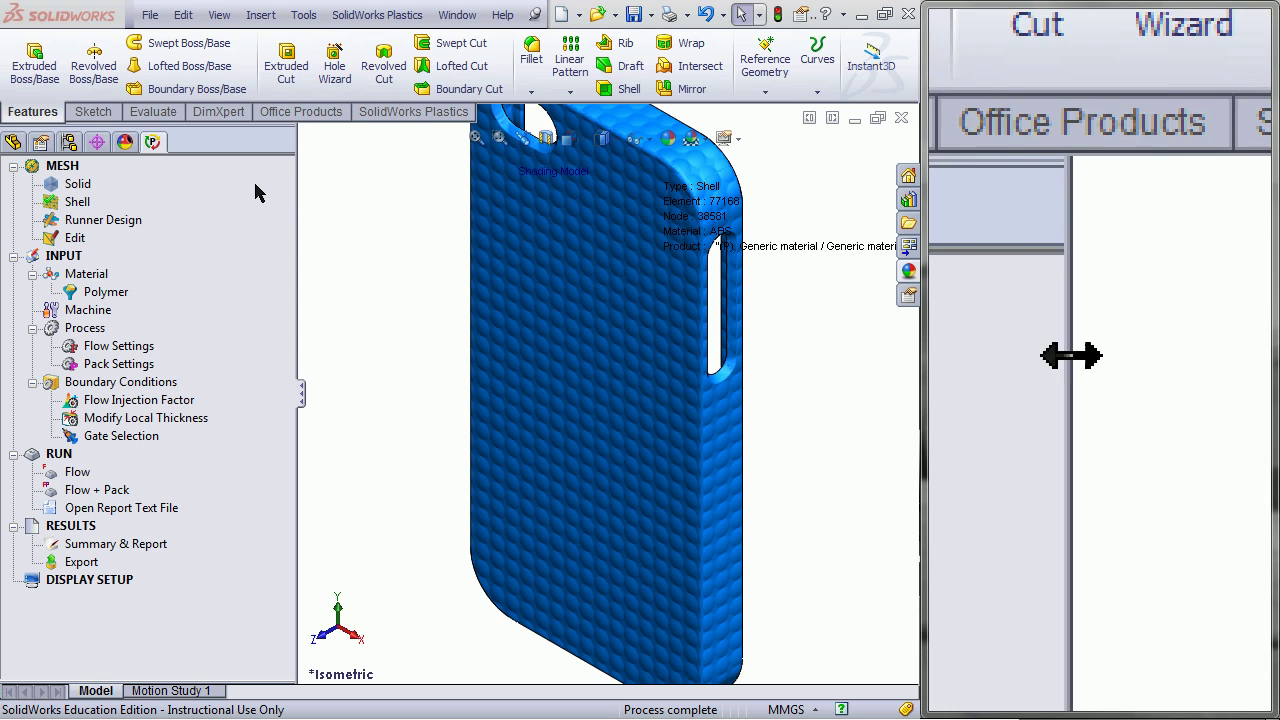
Step: Begin a manual solid mesh and choose Yes to reuse the previous meshing parameters
right_click(80, 184)
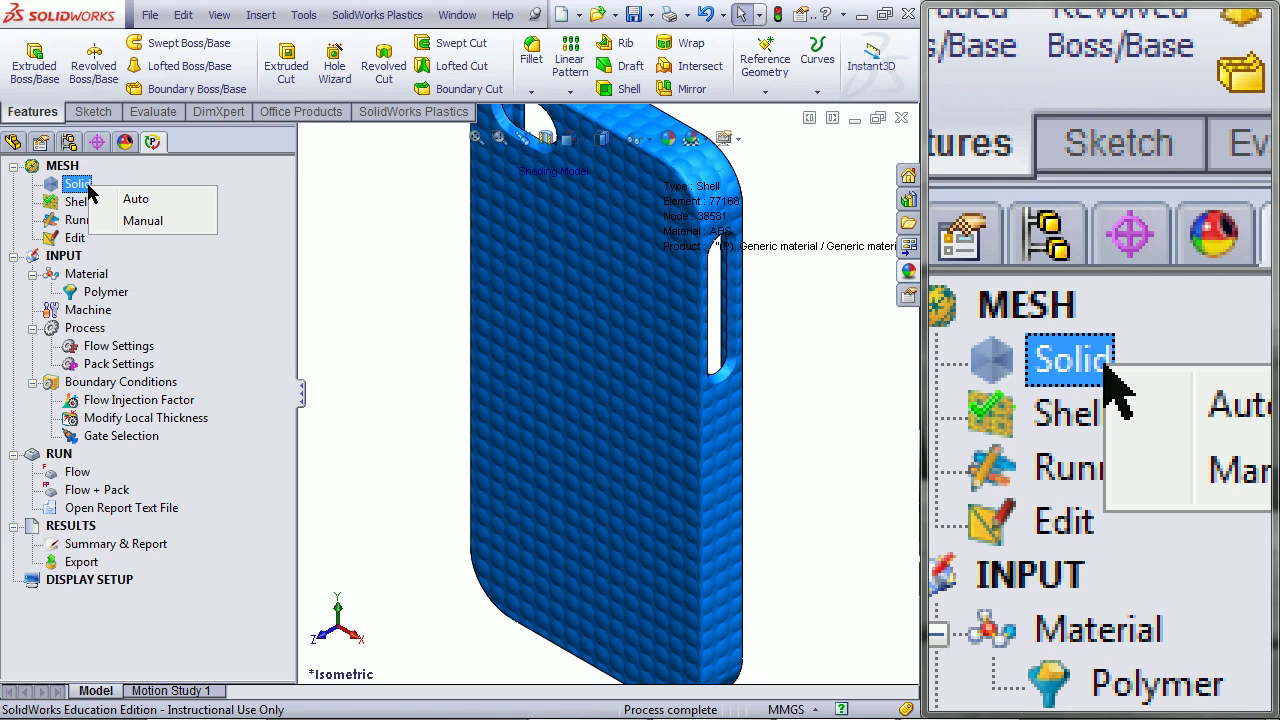
click(140, 221)
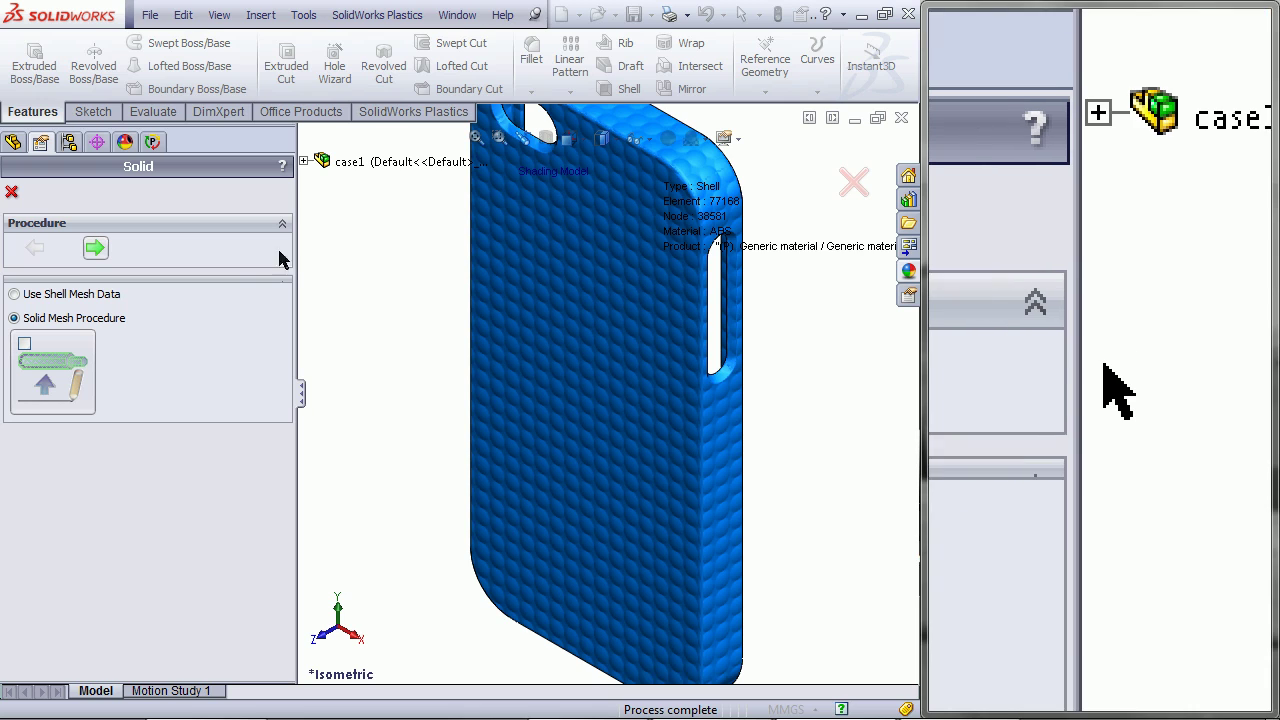
click(95, 248)
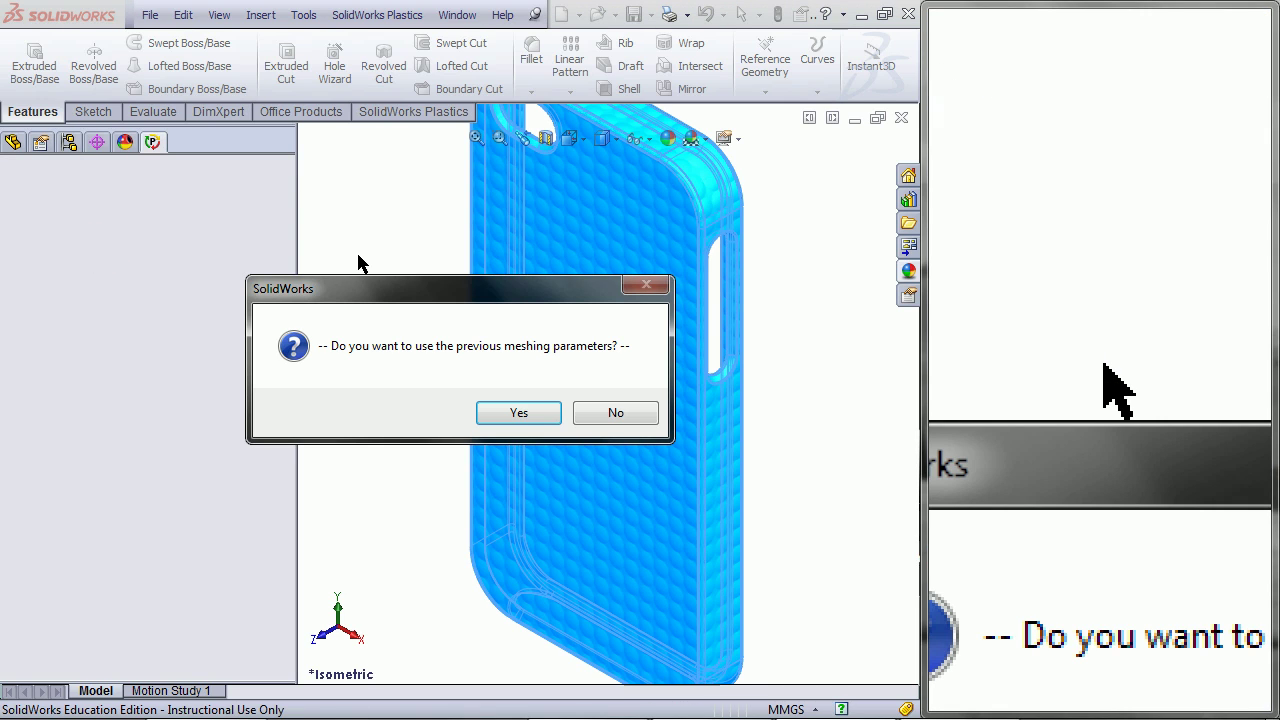
click(495, 418)
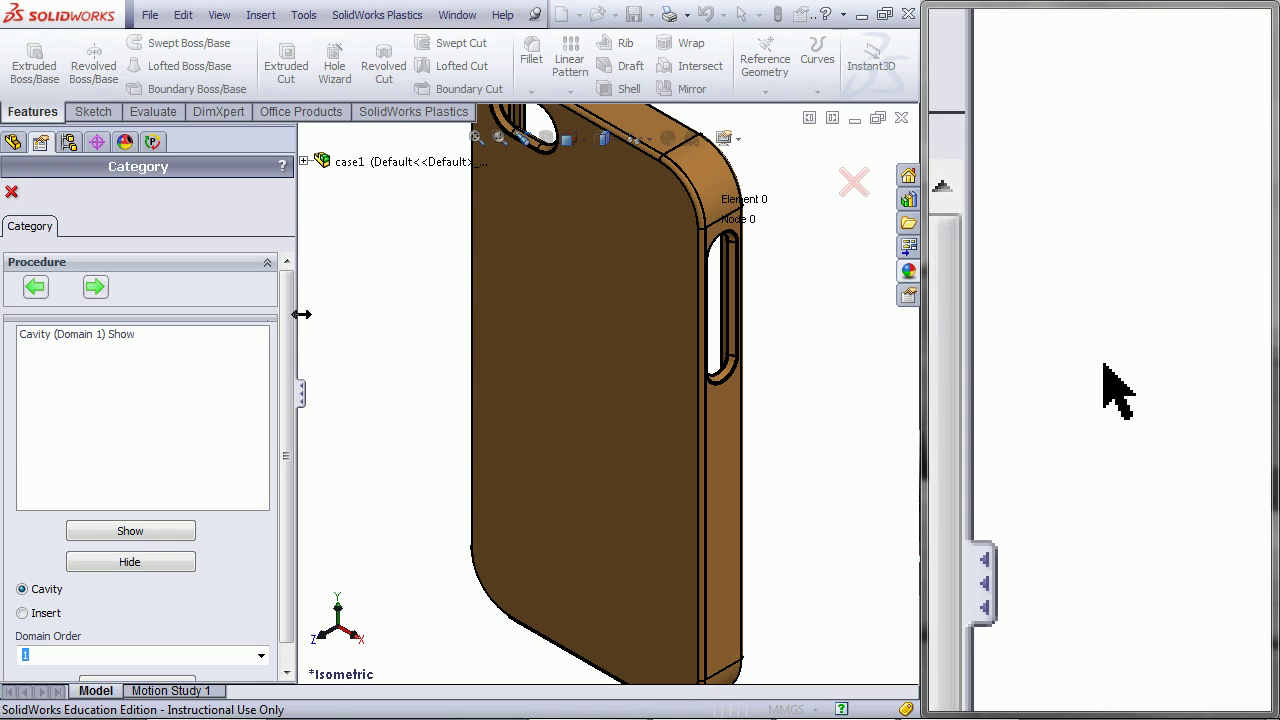
Step: Advance past Category, inspect the 2.0 surface mesh, and continue to its summary
click(96, 289)
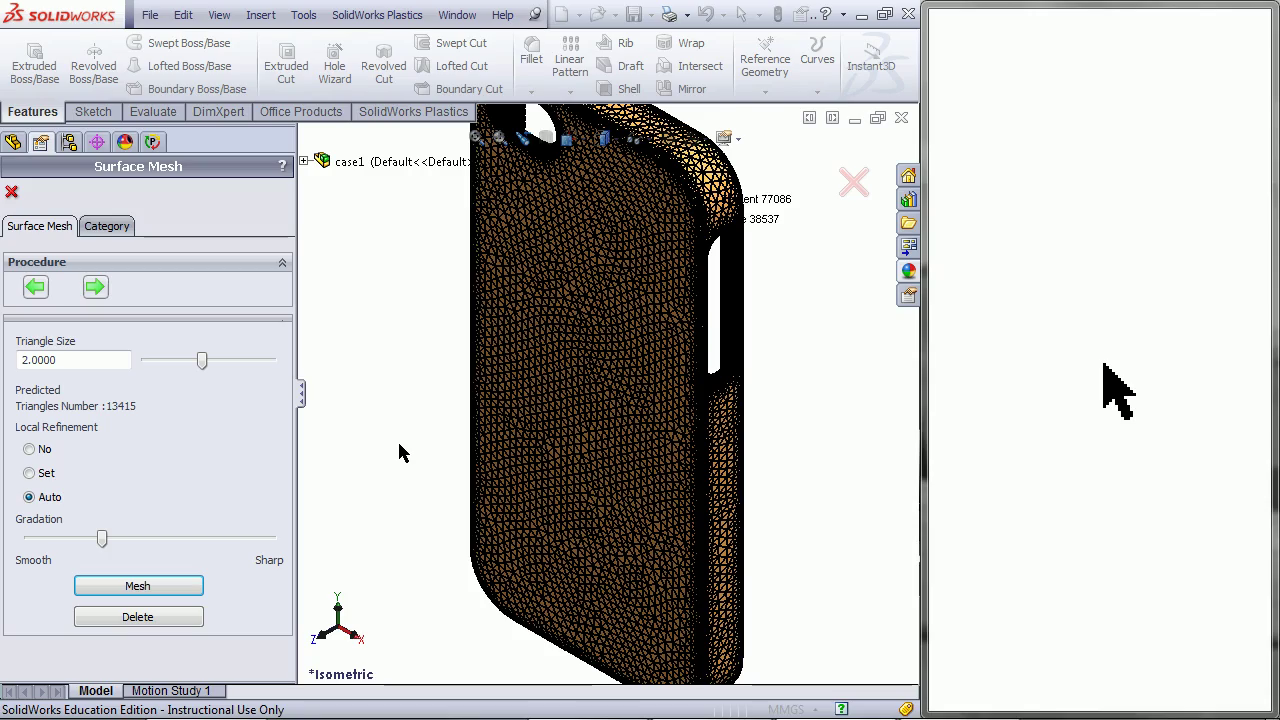
scroll(537, 165, down, 2)
scroll(537, 165, down, 5)
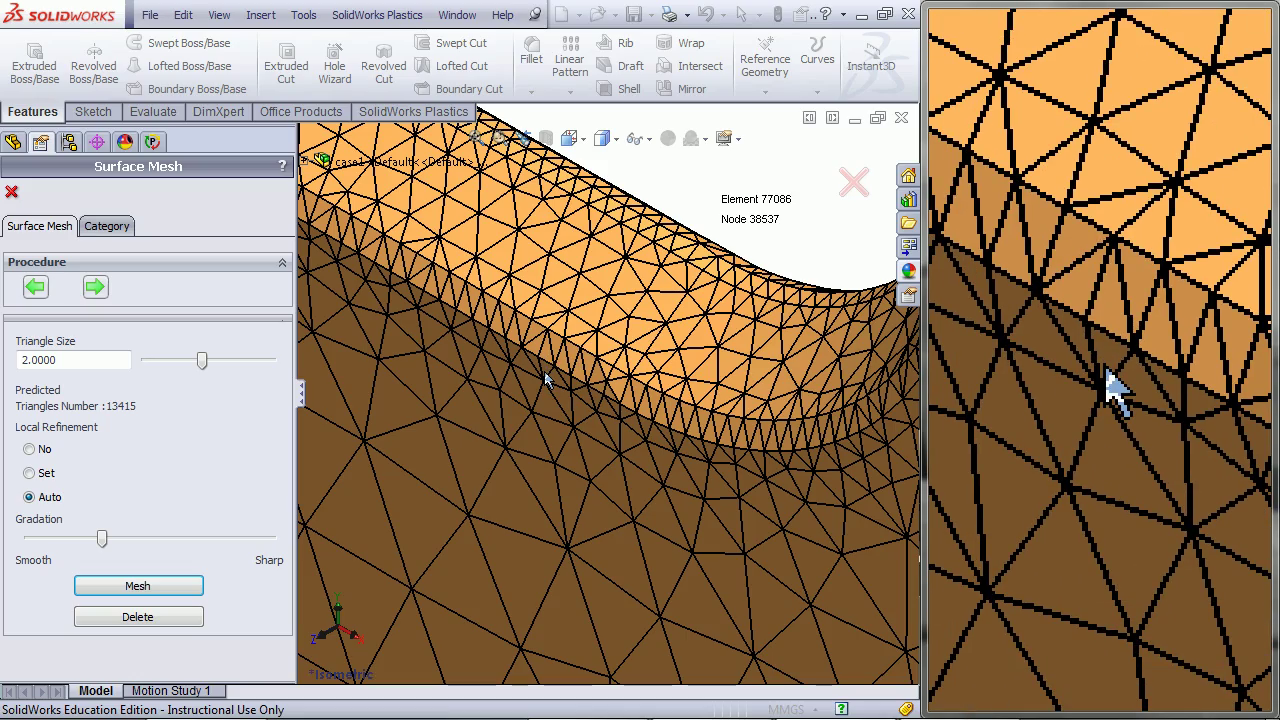
key(f)
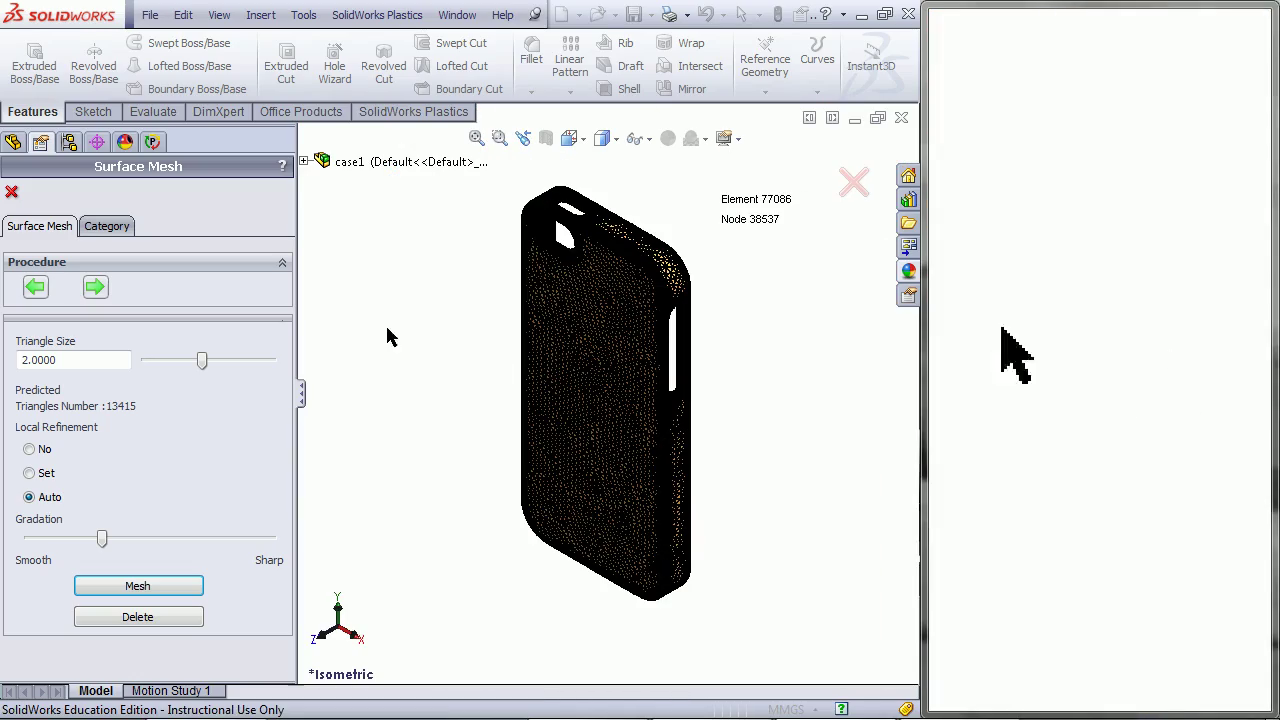
click(99, 289)
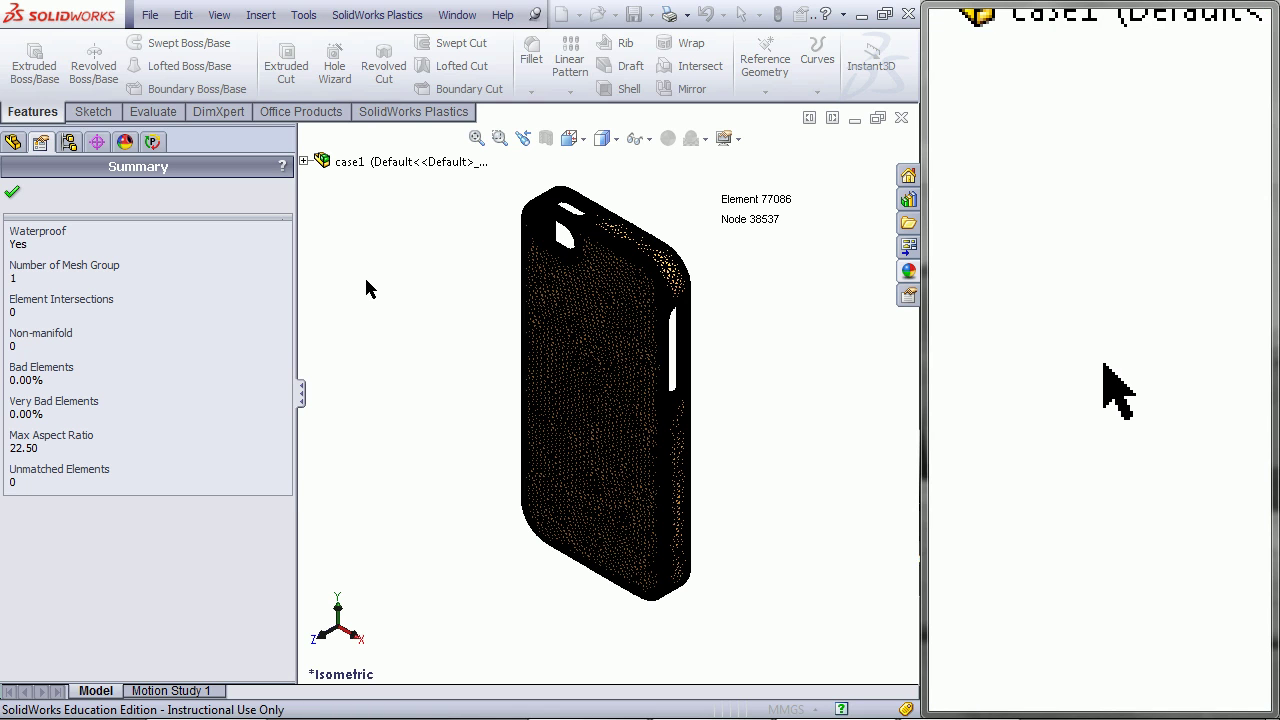
Step: Close the summary and select Tetrahedral Mesh as the solid type
click(13, 192)
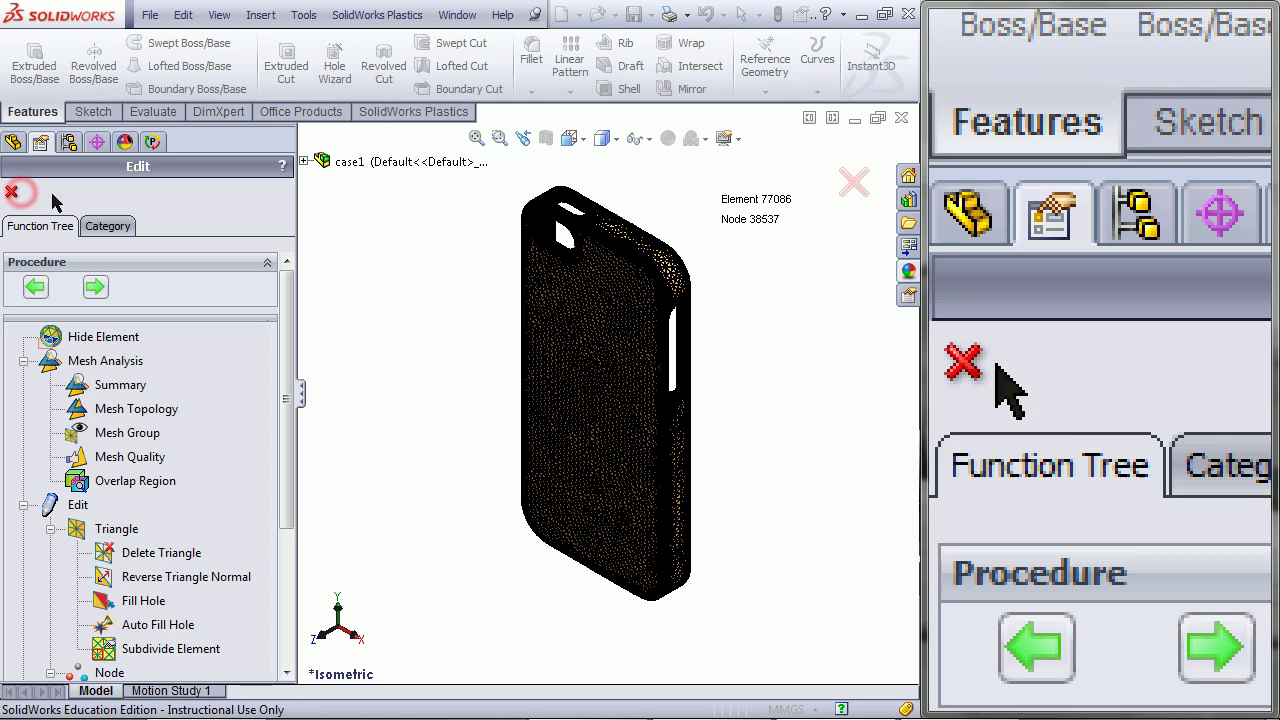
drag(288, 345, 303, 368)
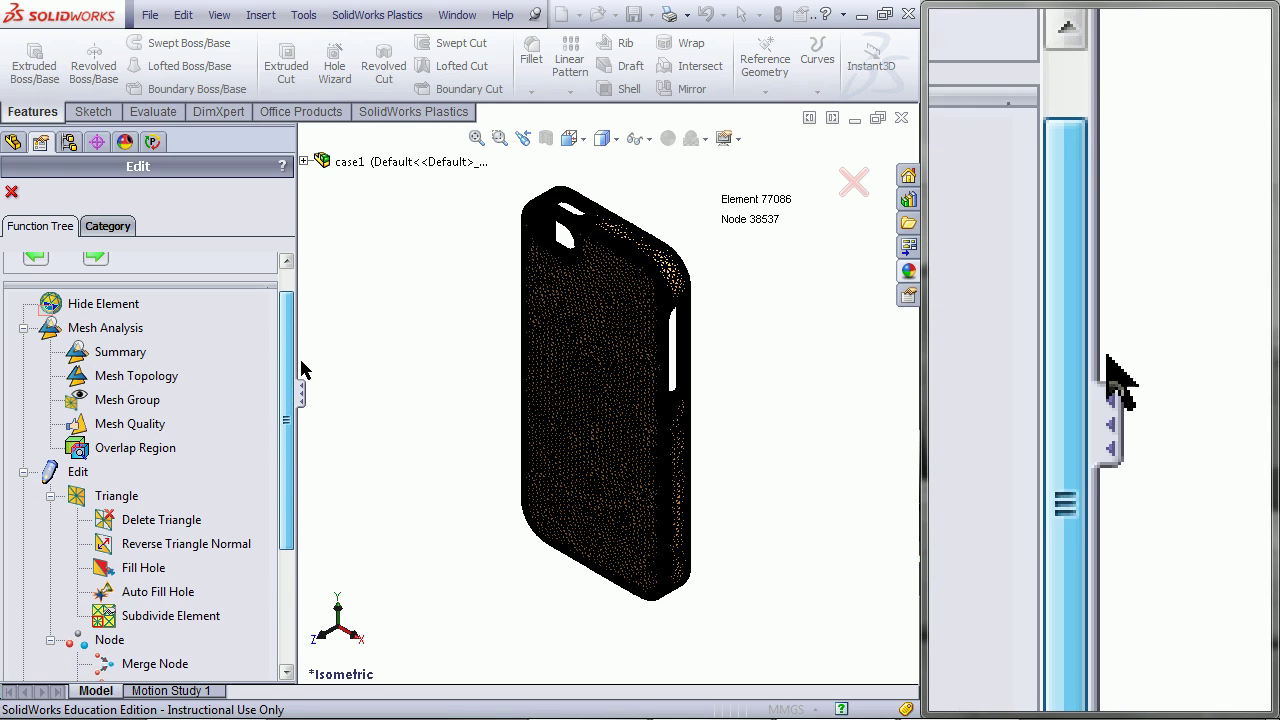
click(100, 262)
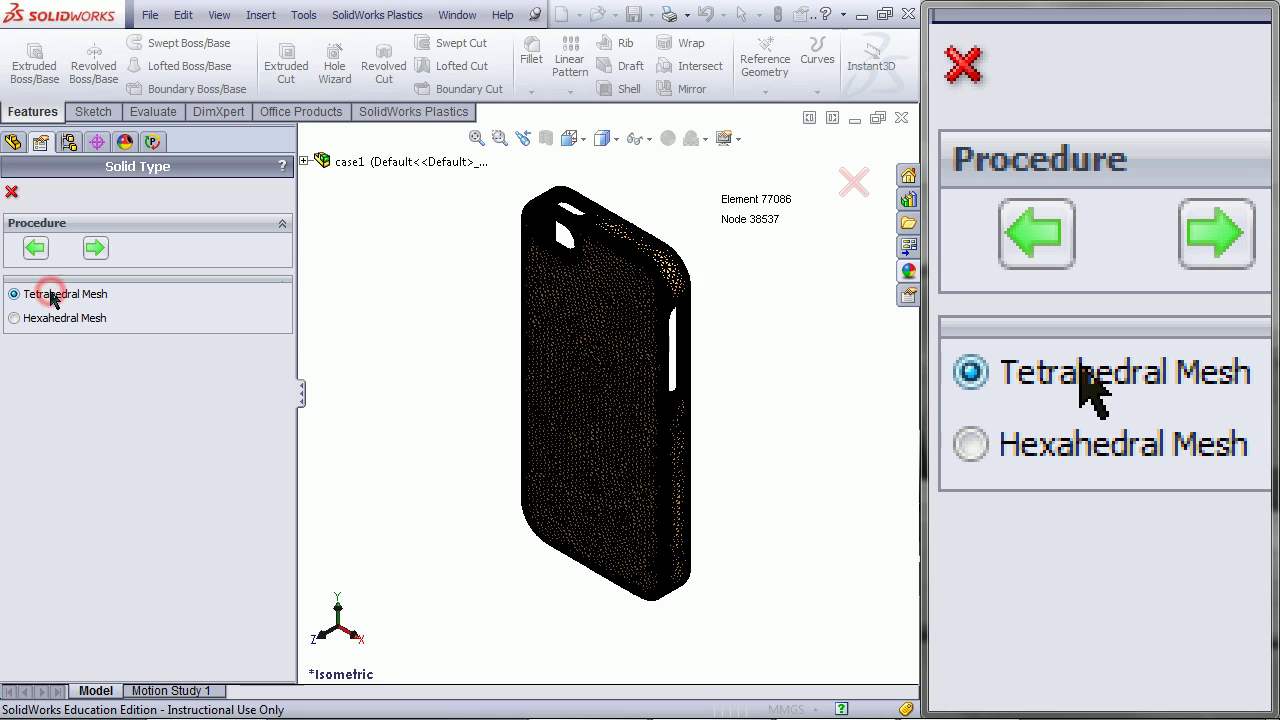
click(96, 249)
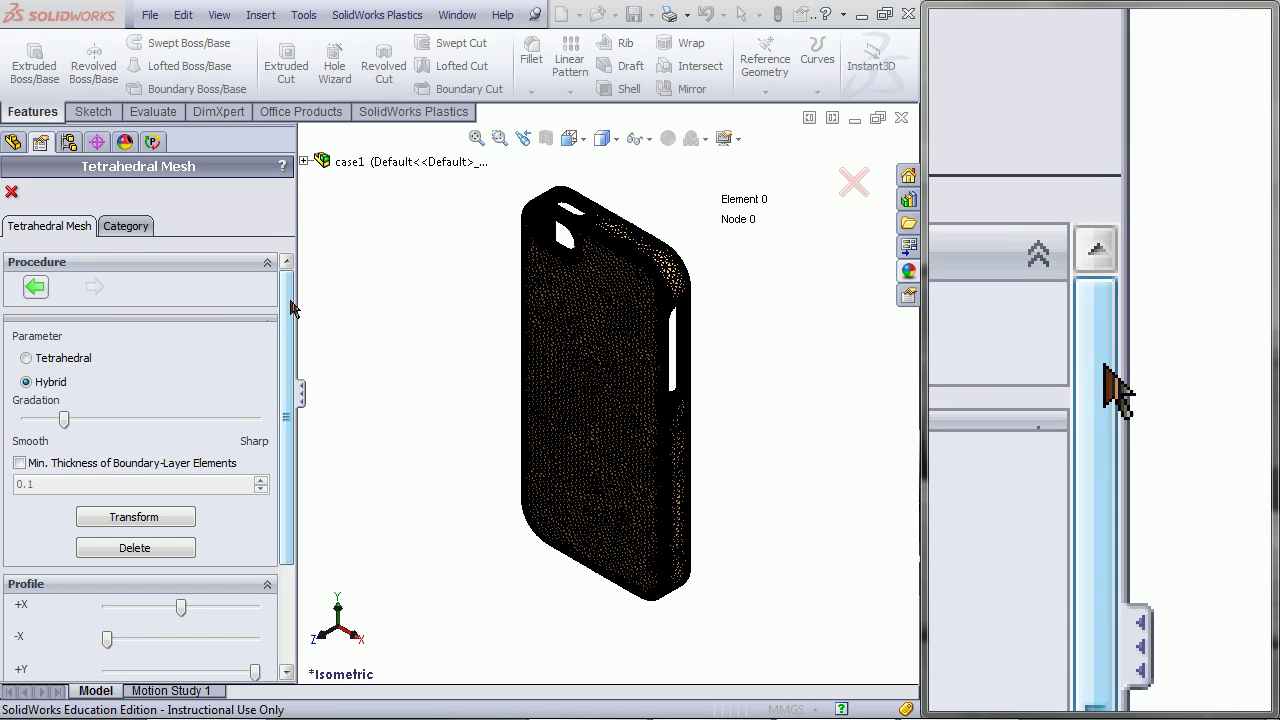
Step: Sharpen the gradation slightly, enable 0.1 minimum boundary-layer thickness, and transform the mesh
drag(286, 308, 286, 350)
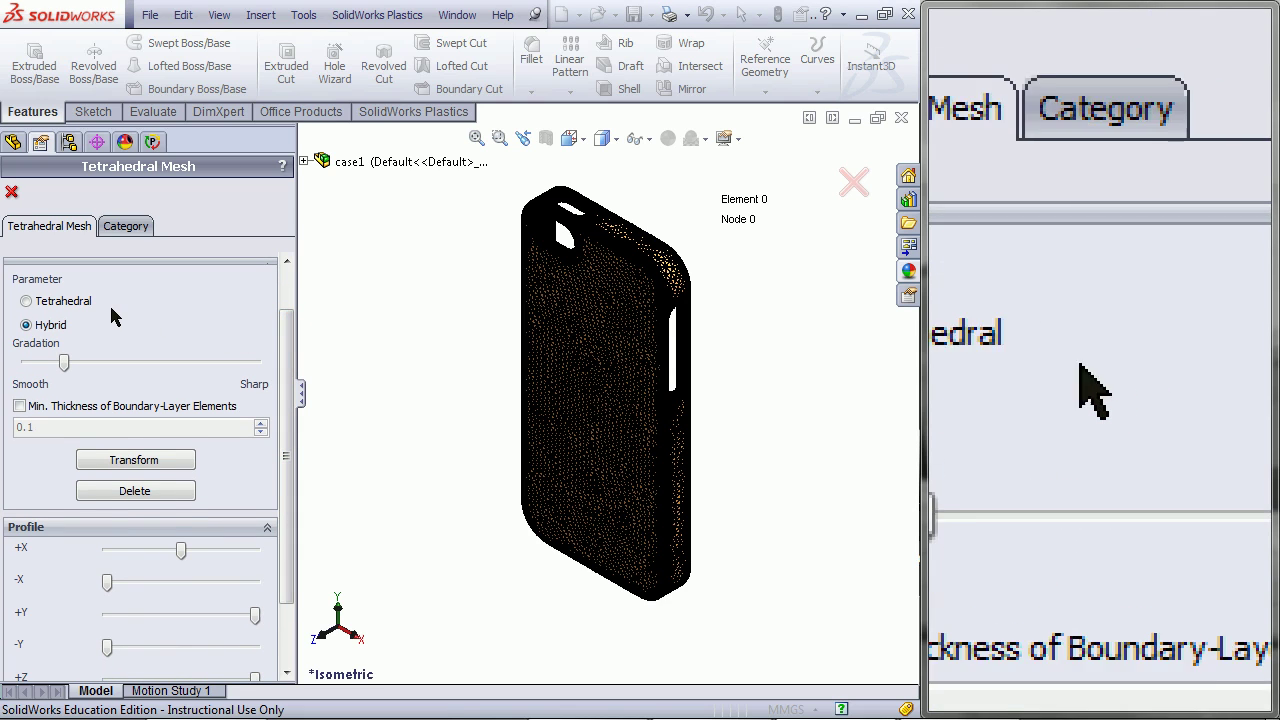
click(64, 362)
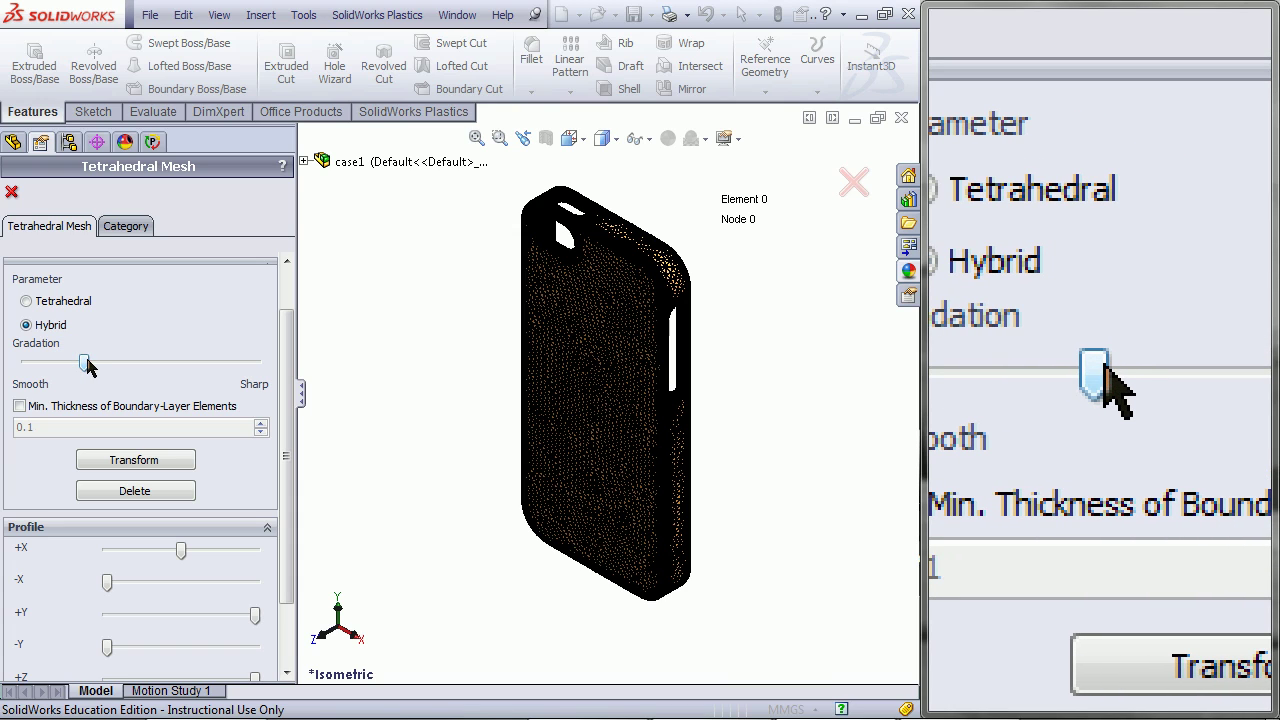
drag(290, 400, 284, 444)
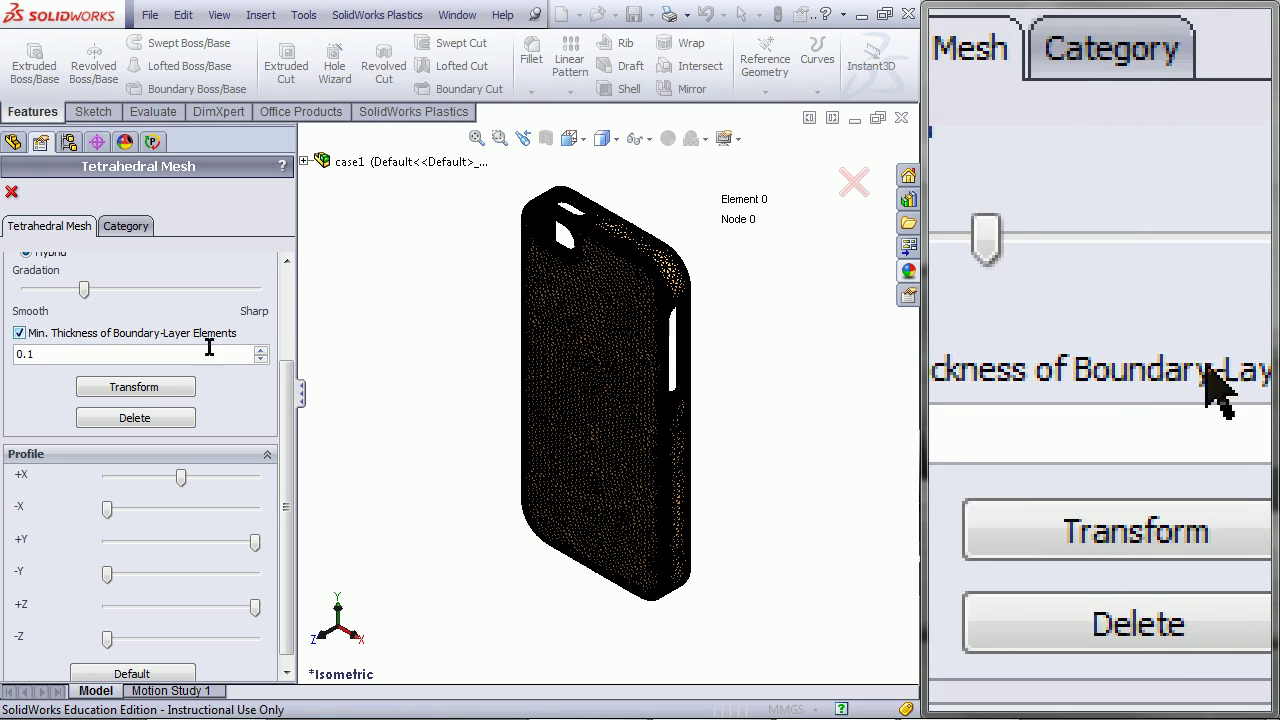
drag(284, 393, 284, 404)
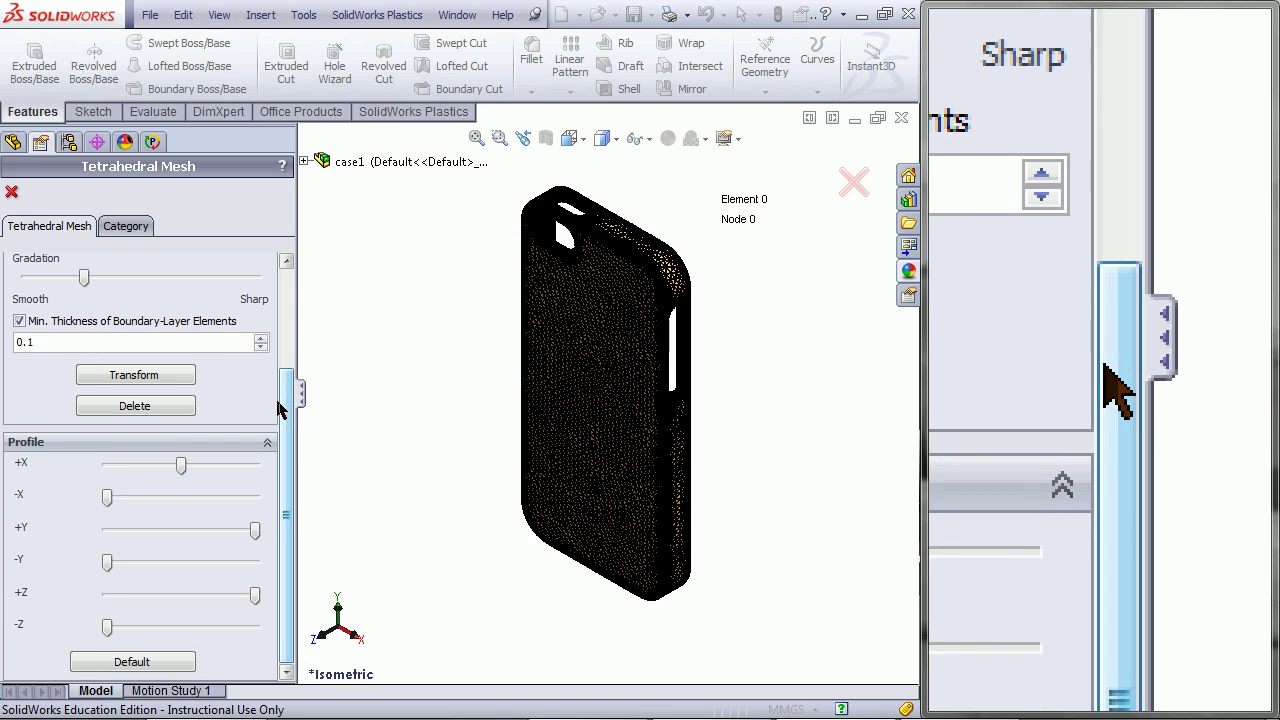
click(172, 376)
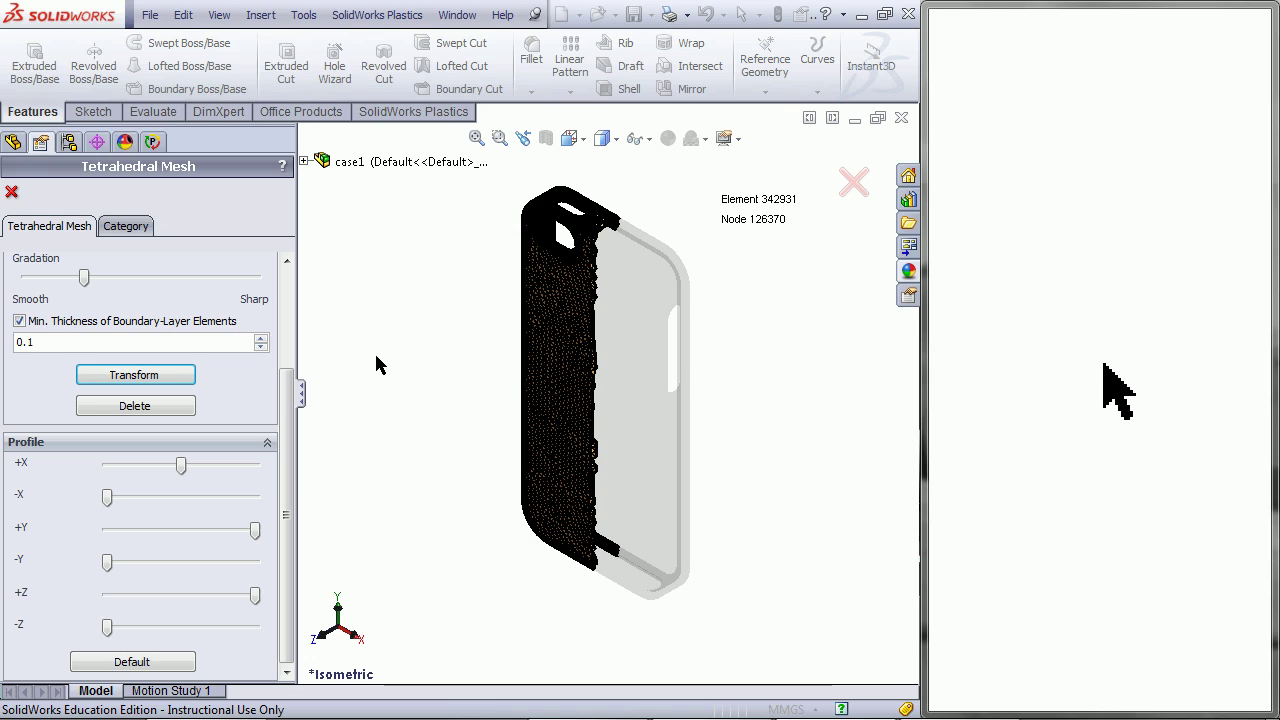
Step: Inspect the 342931-element tetrahedral mesh edge up close, then advance to Solid Category
drag(286, 400, 311, 249)
scroll(597, 293, down, 6)
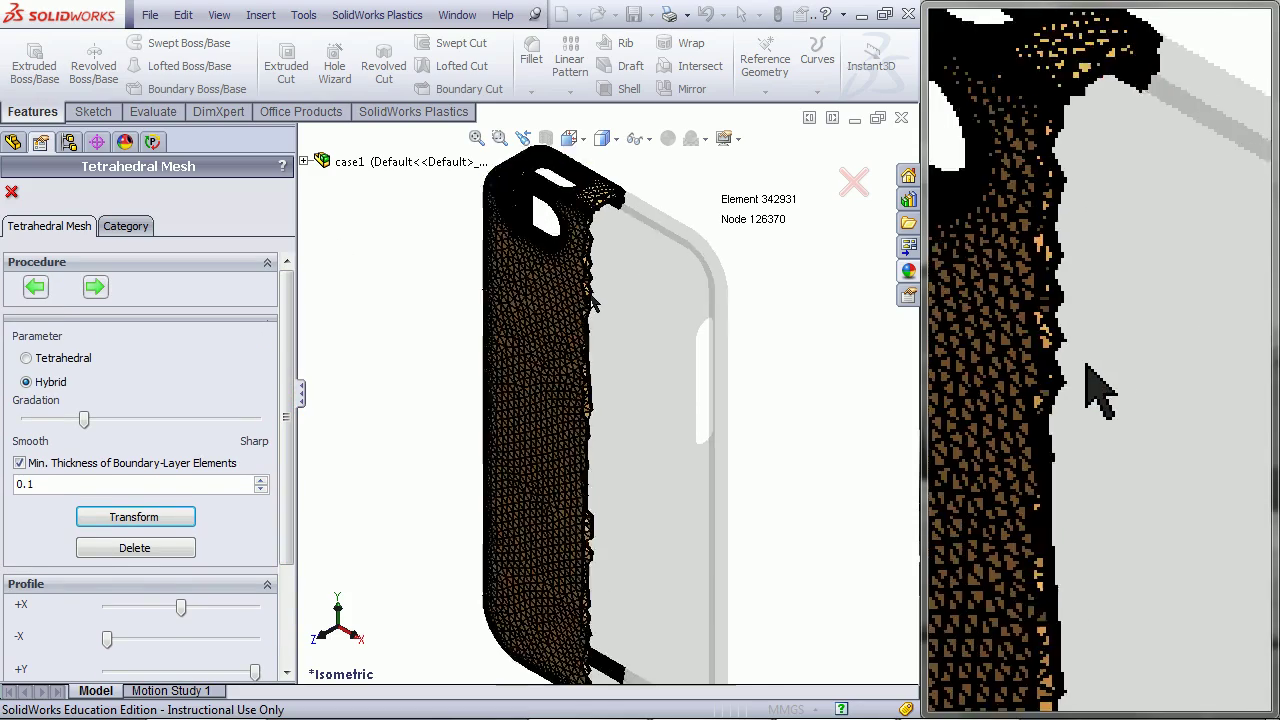
scroll(596, 293, down, 5)
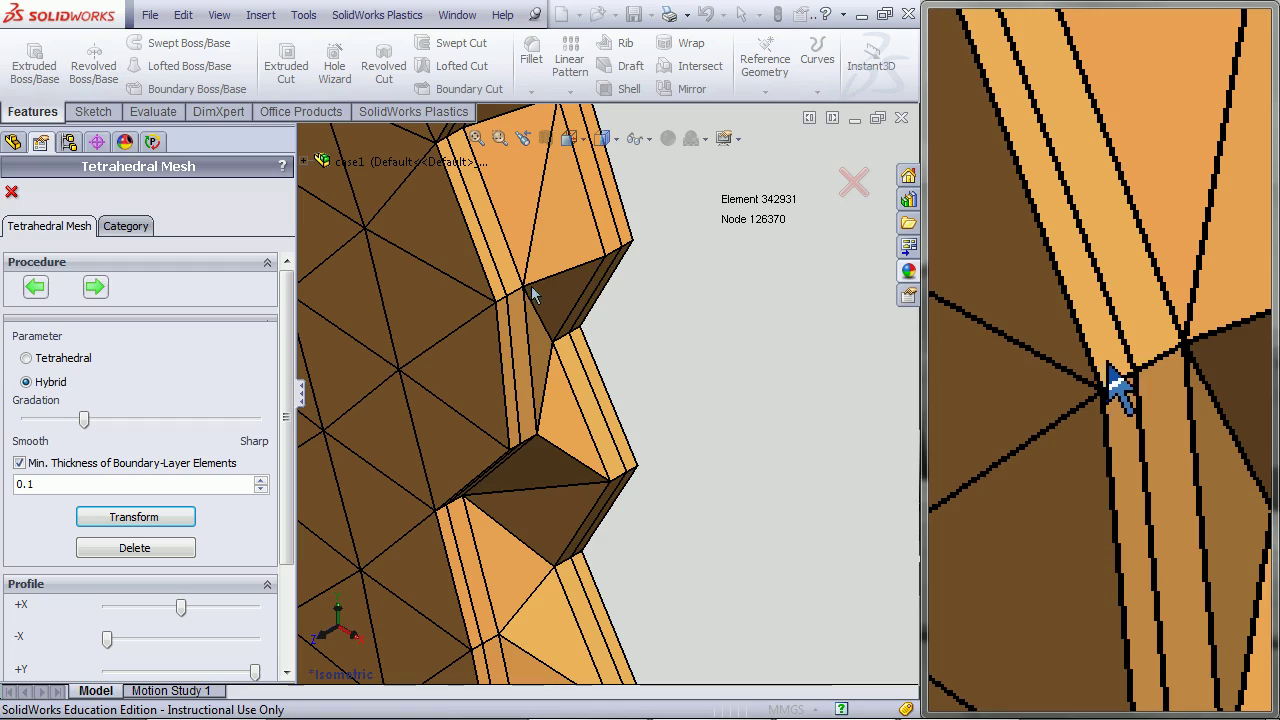
scroll(614, 270, up, 8)
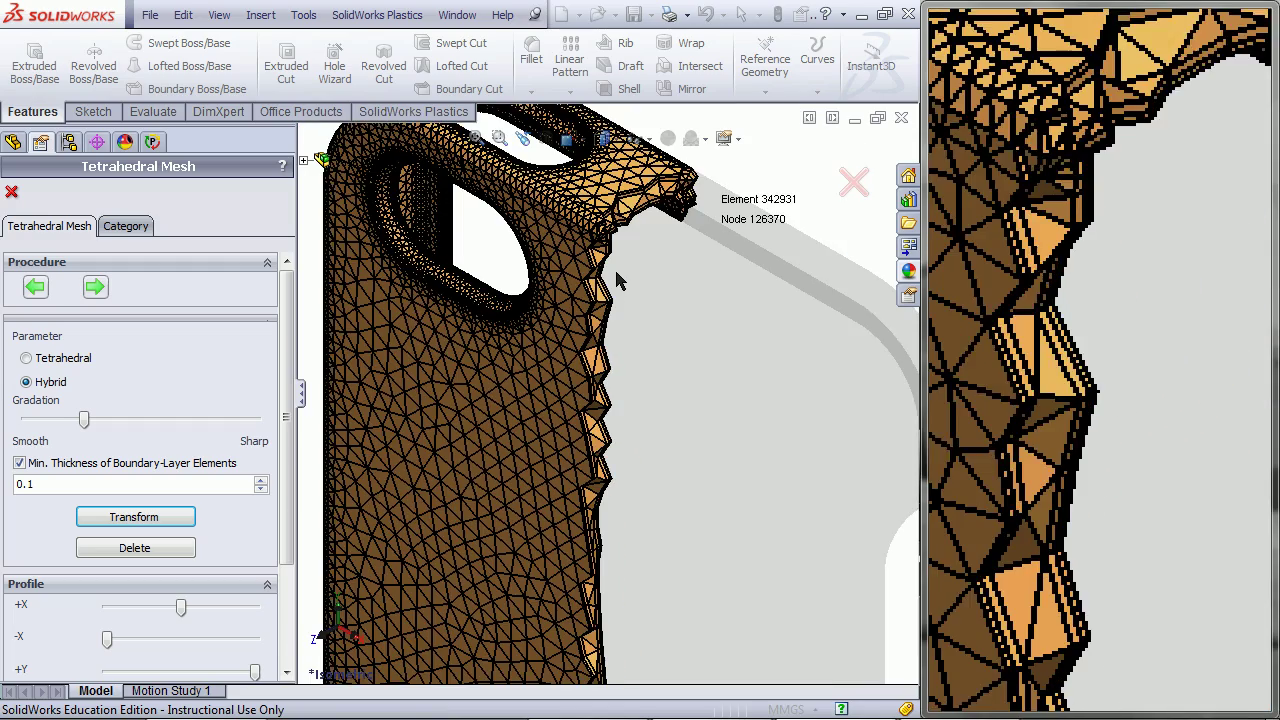
scroll(614, 267, up, 2)
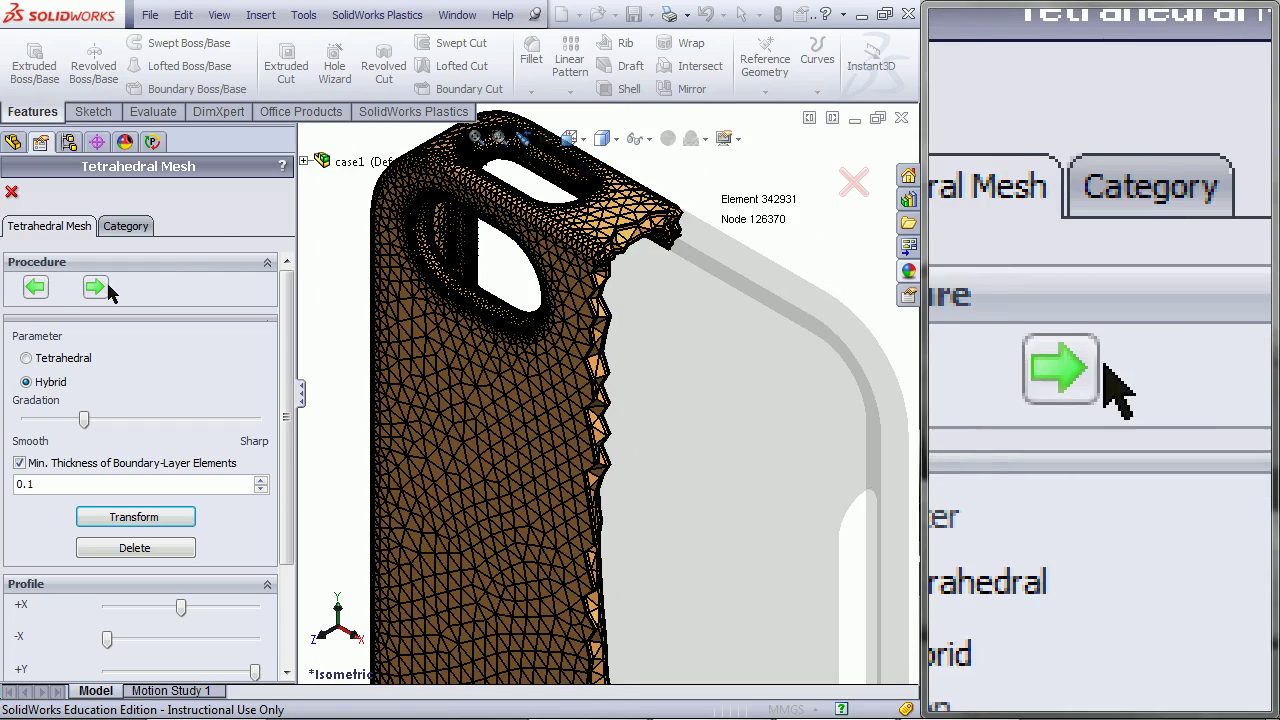
click(109, 283)
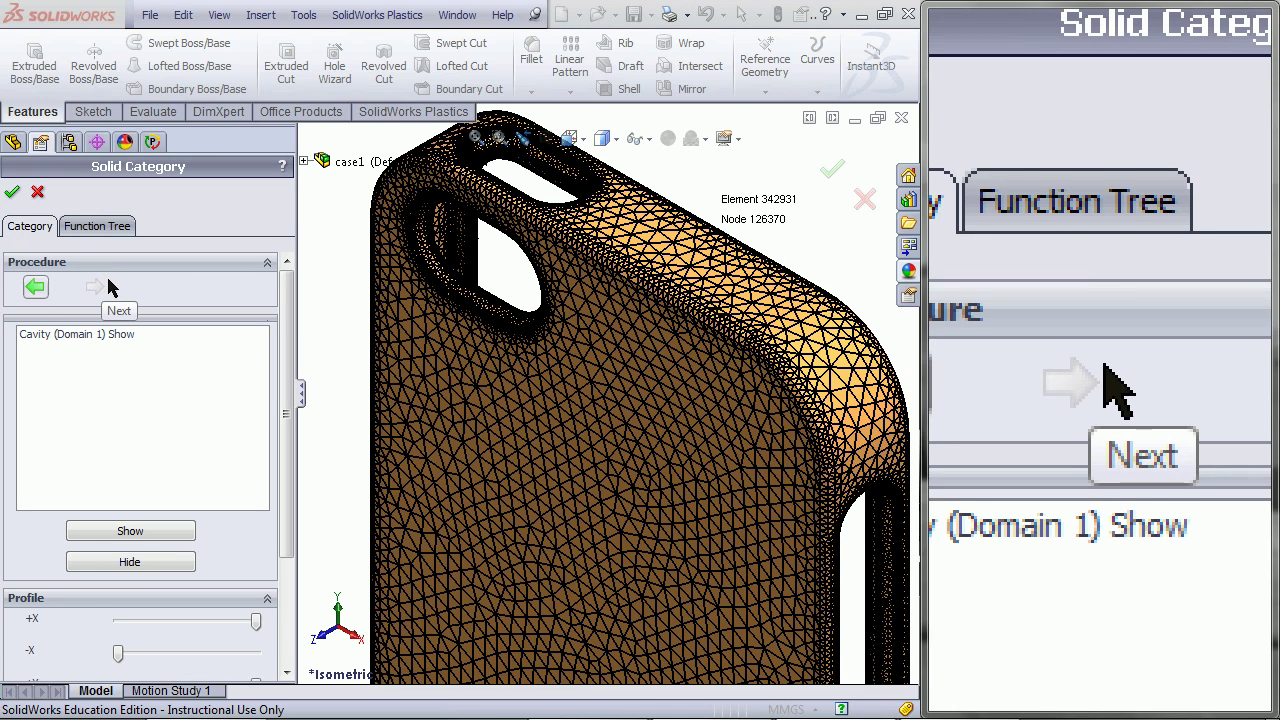
Step: Accept the tetrahedral mesh and switch the solid type to Hexahedral Mesh
click(14, 193)
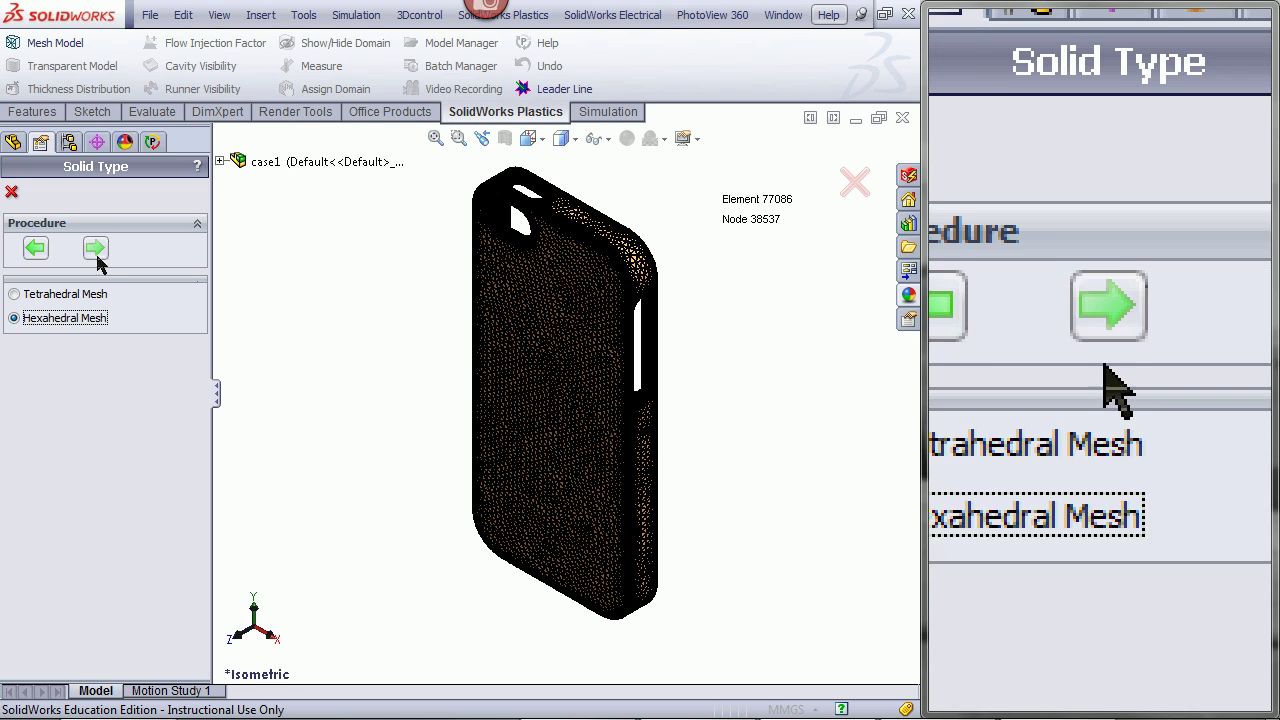
click(95, 248)
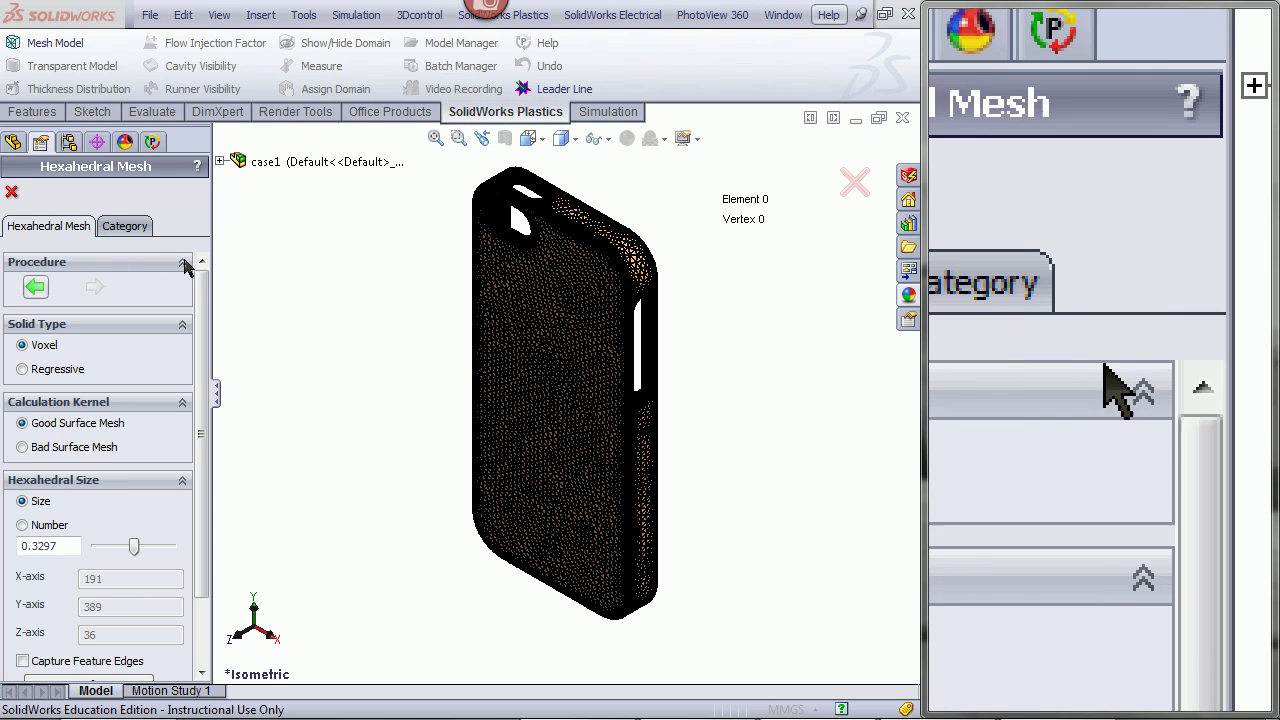
Step: Replace the 0.3297 voxel size with 2 and zoom in on the coarse hexahedral mesh
drag(200, 286, 203, 345)
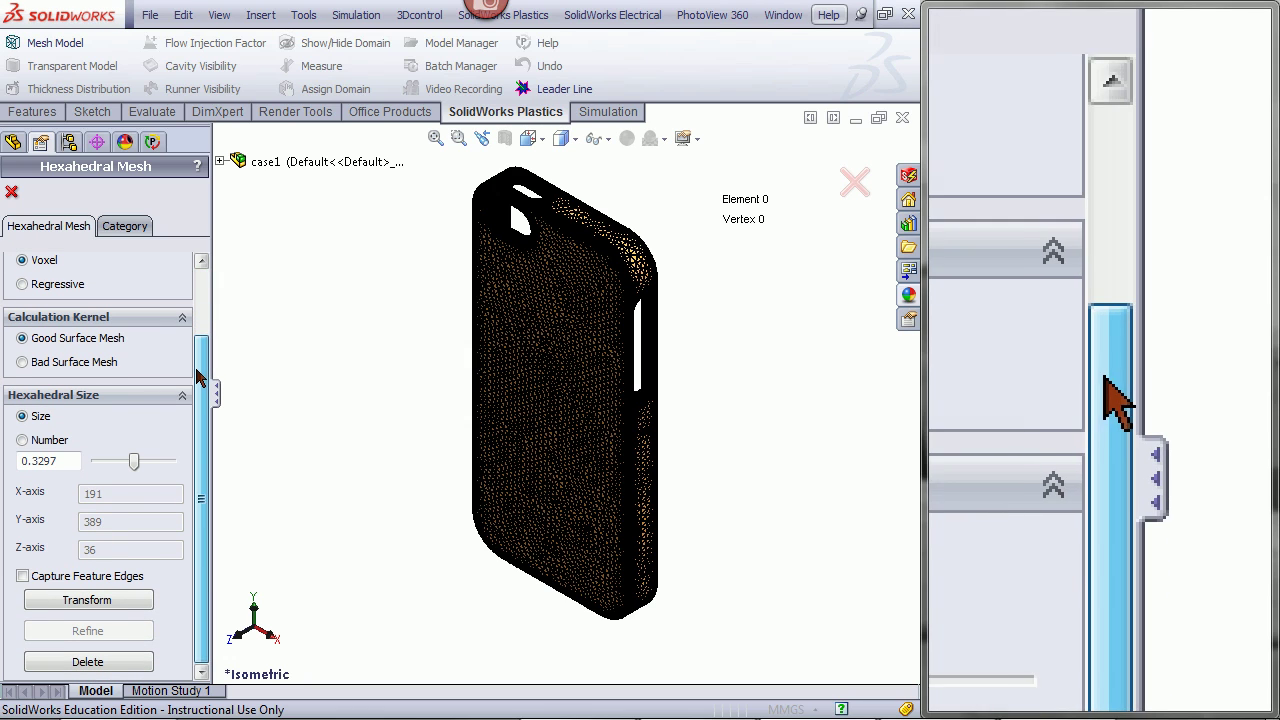
click(72, 462)
drag(38, 458, 5, 462)
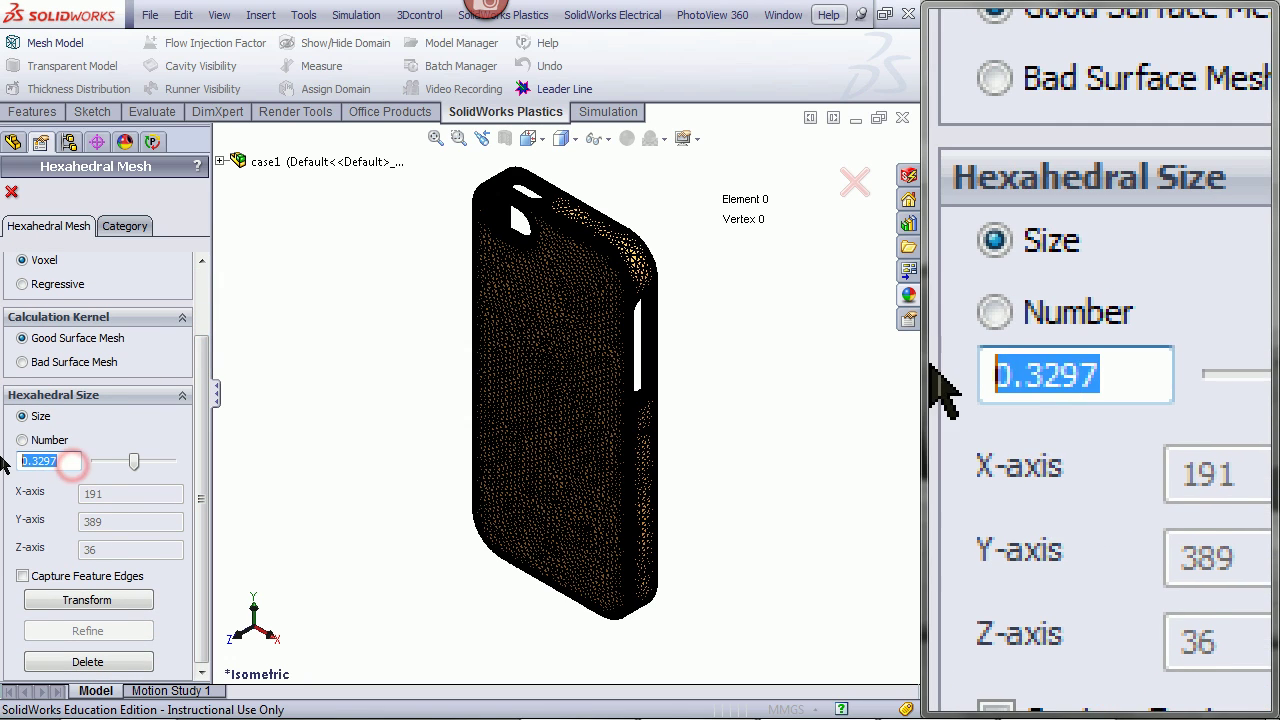
text(2)
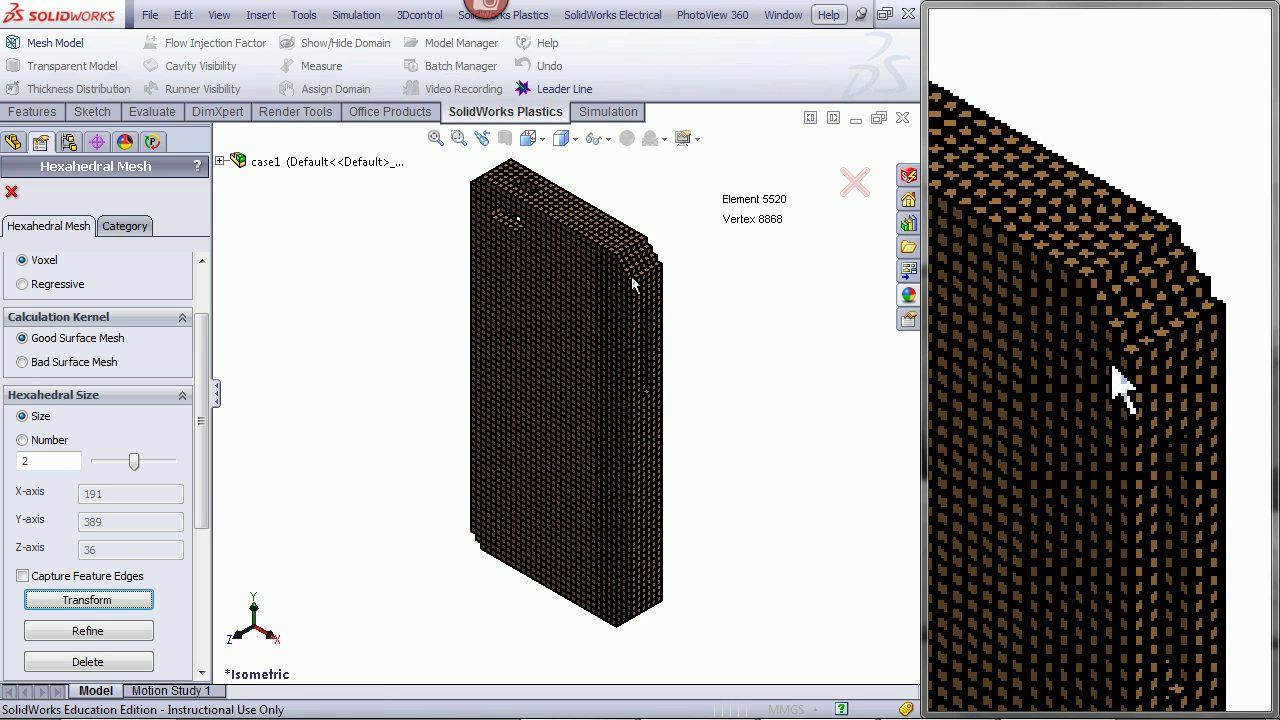
scroll(621, 272, down, 6)
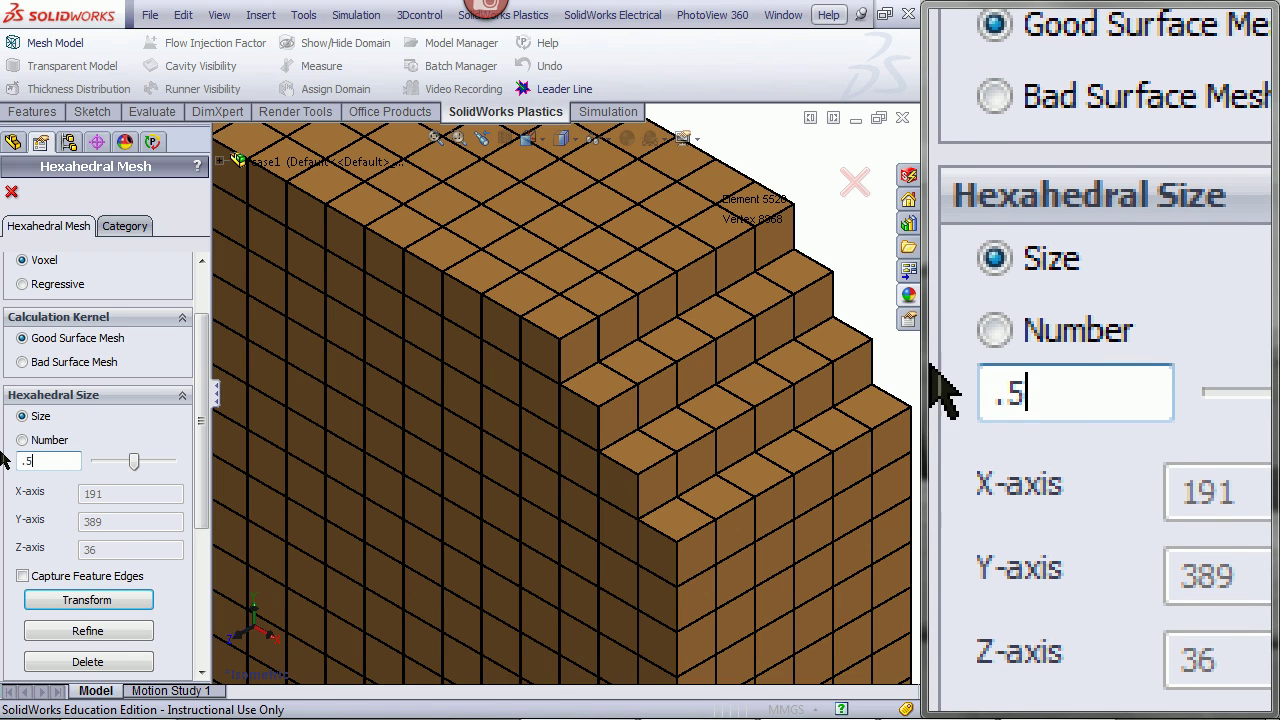
Step: Rebuild the voxel mesh at size .5 for a 223406-element hexahedral mesh
click(86, 598)
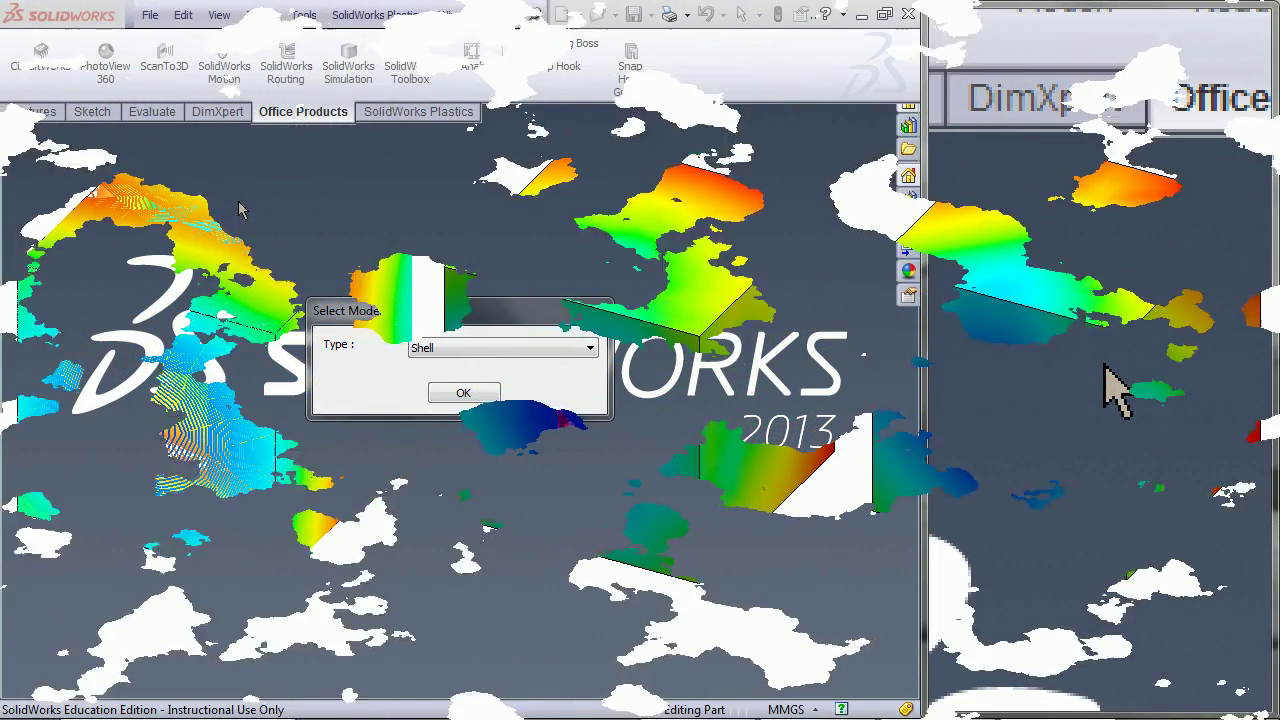
Step: Open the model Type list in Select Model Type to change it from Shell to Solid
click(427, 352)
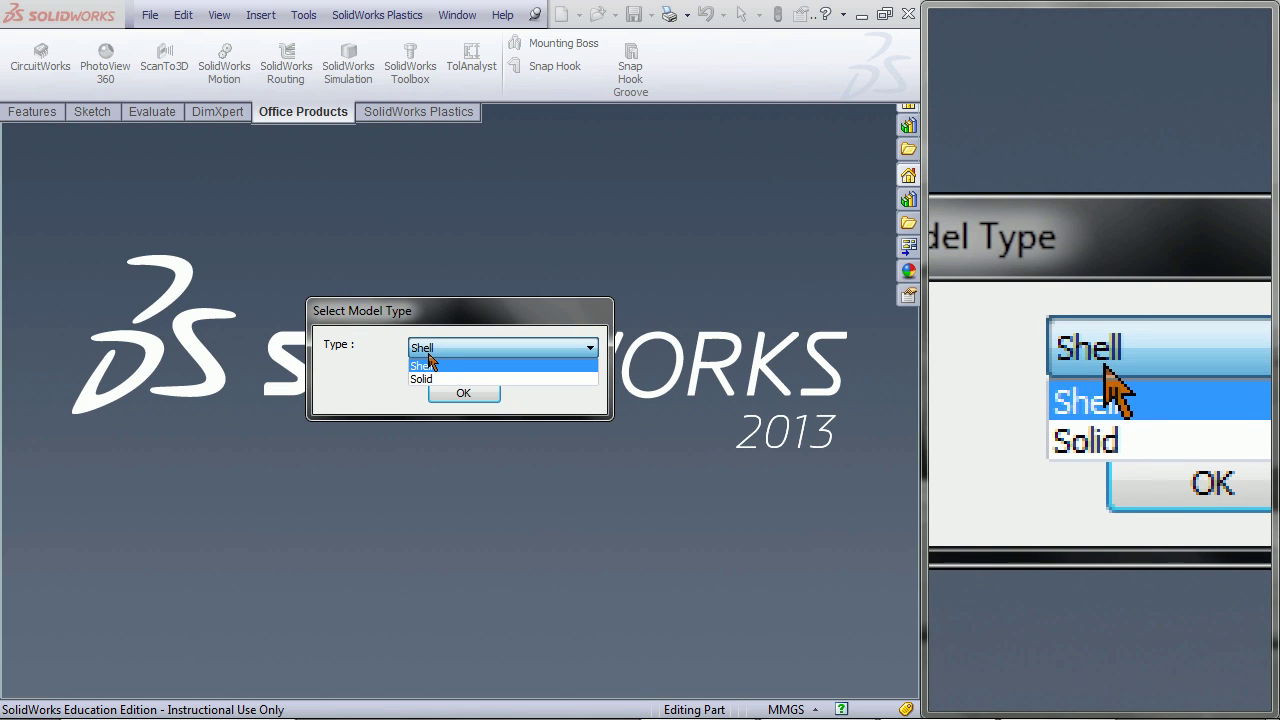